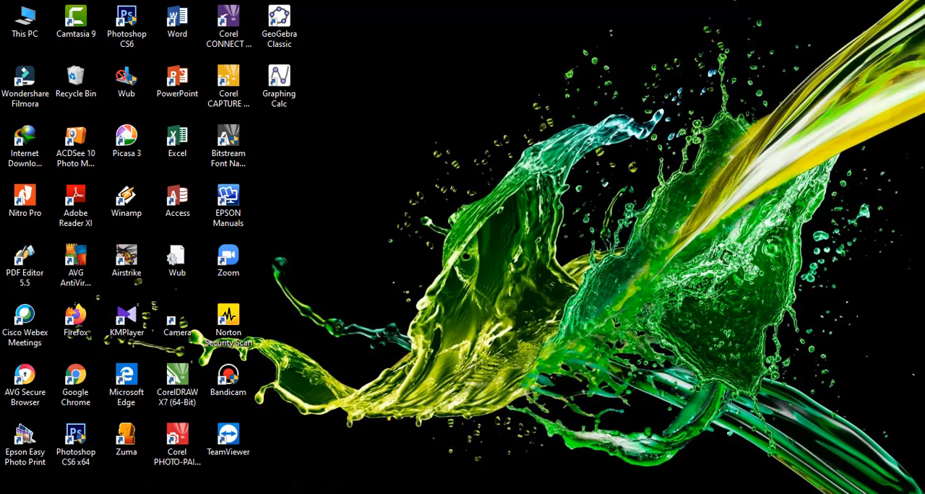
Switch to the Book1 workbook in Excel and review the first recipient's name, sack count and type in row 2
click(337, 493)
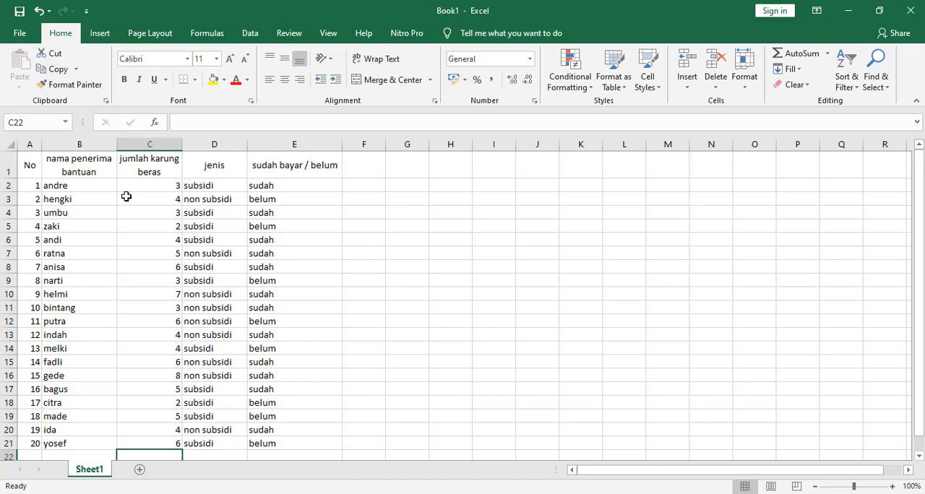
click(52, 185)
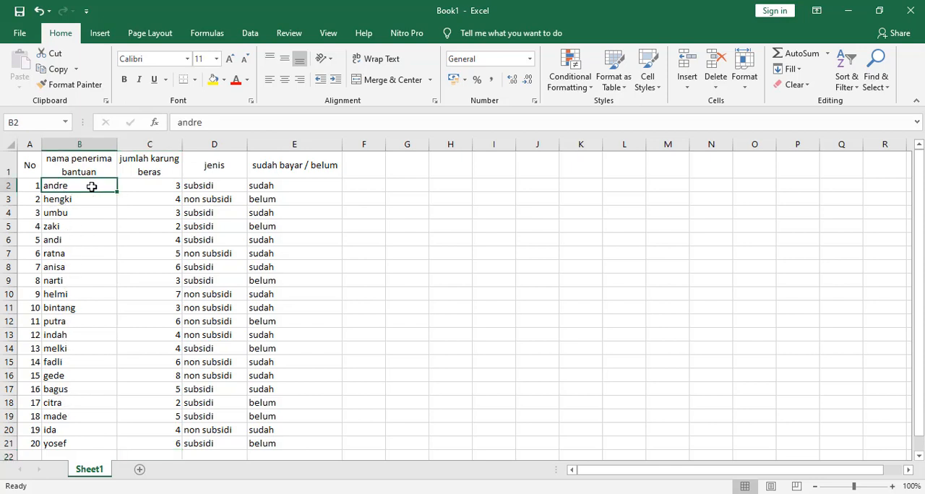
click(135, 185)
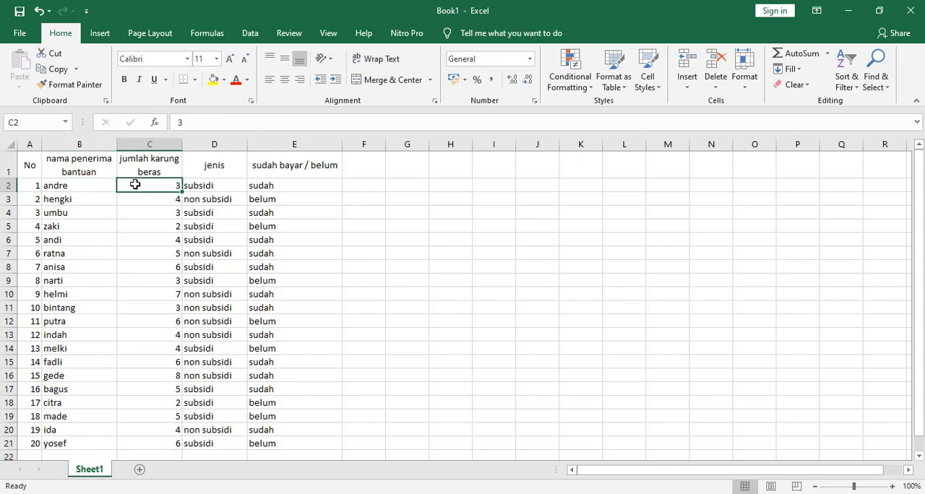
click(202, 187)
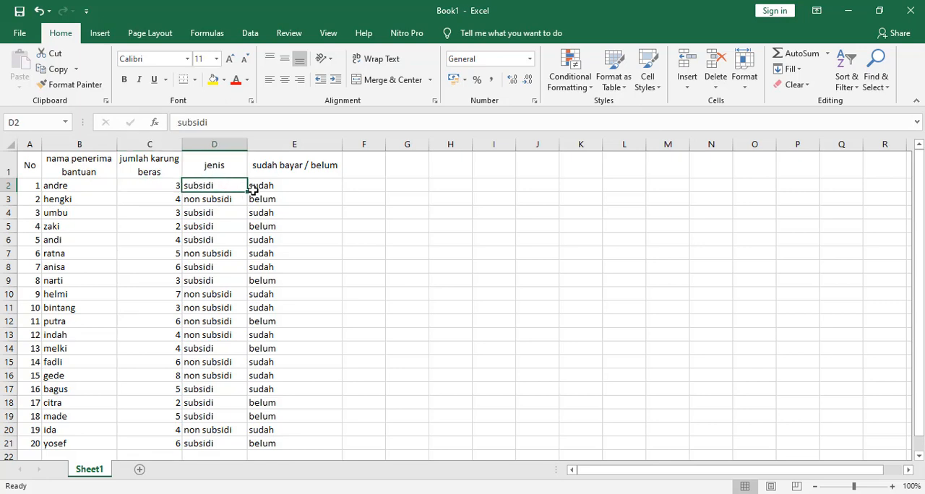
Change the header in cell E1 to "sudah ambil / belum"
click(295, 165)
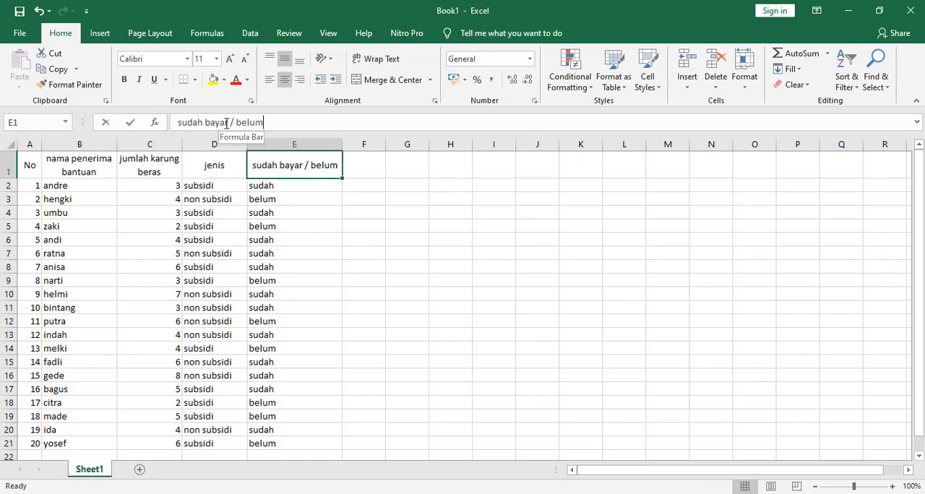
drag(226, 125, 211, 123)
key(BackSpace)
key(BackSpace)
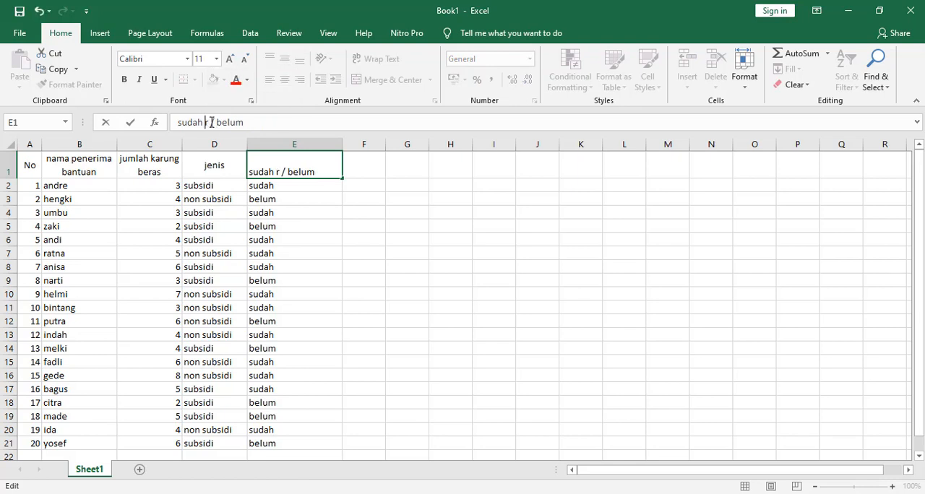
key(Delete)
text(ambil)
key(Return)
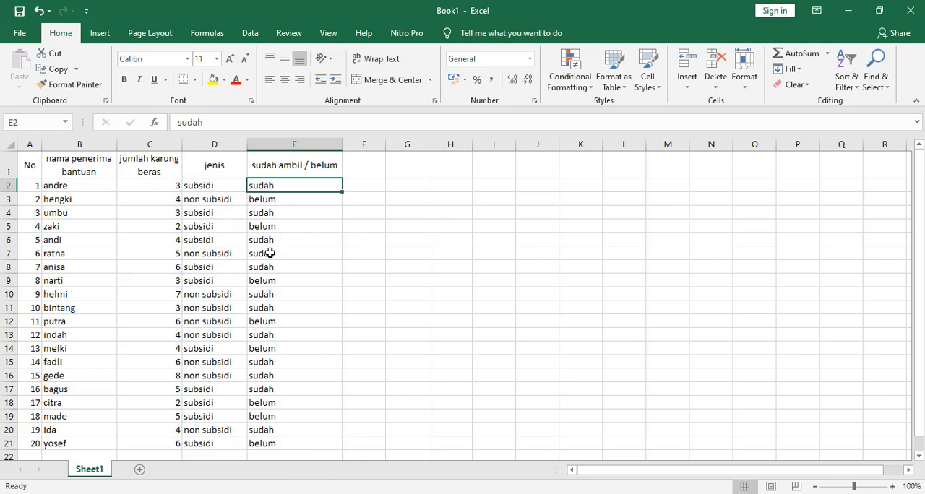
scroll(258, 295, down, 2)
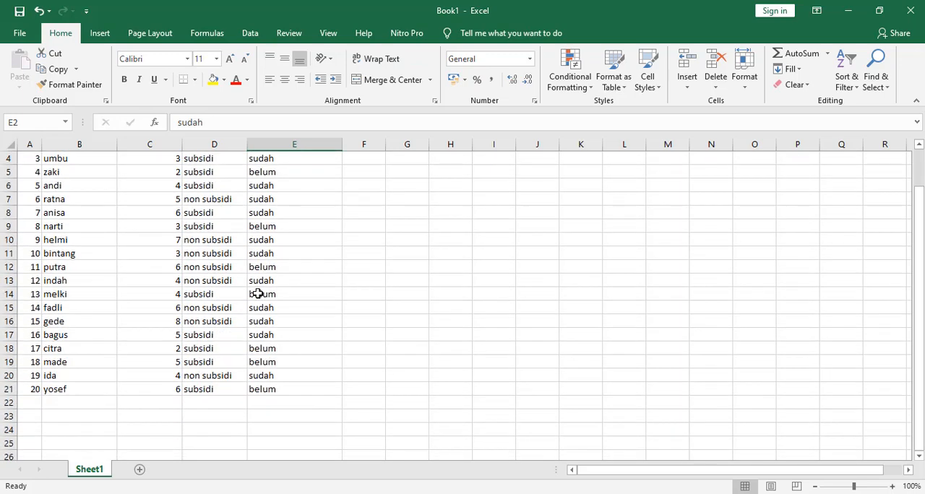
click(57, 359)
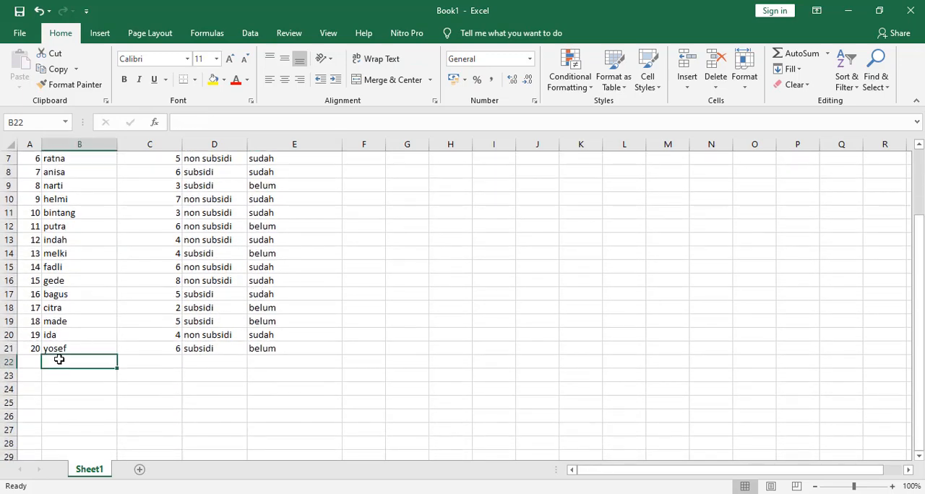
text(SY)
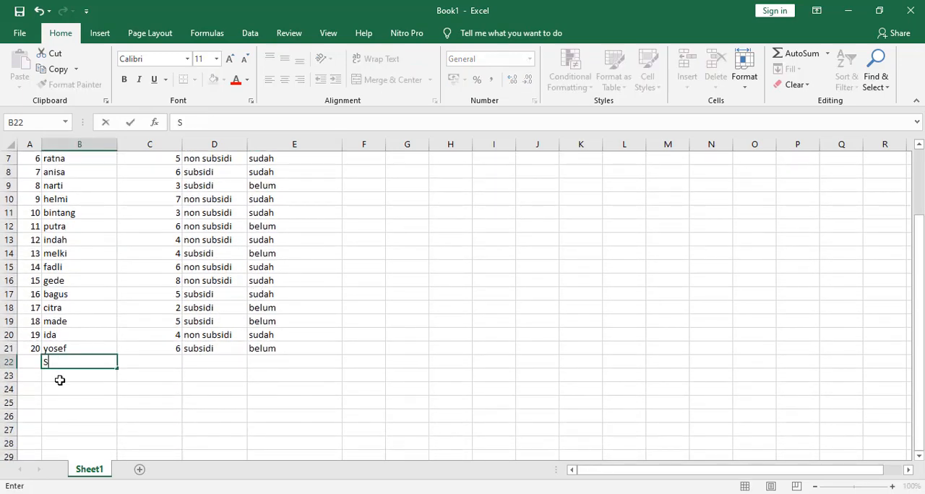
key(BackSpace)
text(UM)
key(BackSpace)
key(BackSpace)
key(BackSpace)
Enter the label "sum" in cell A22, directly below the numbered recipient rows
click(27, 360)
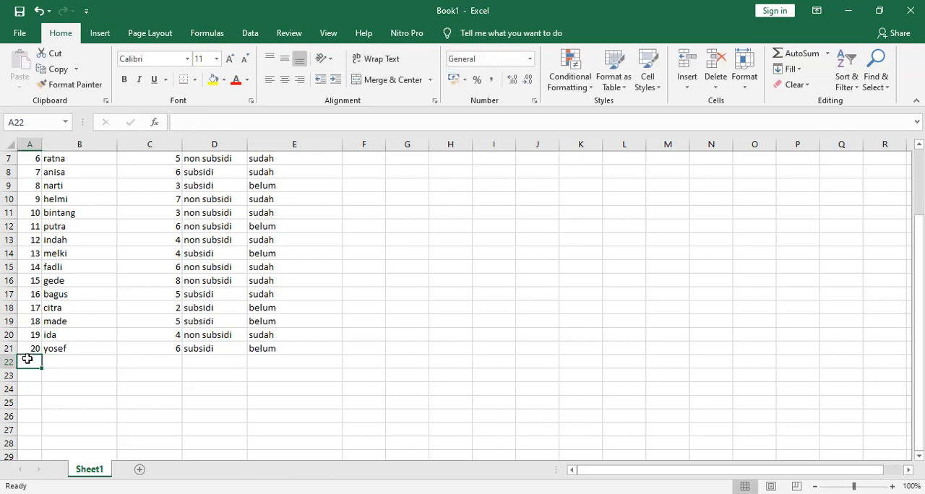
text(=)
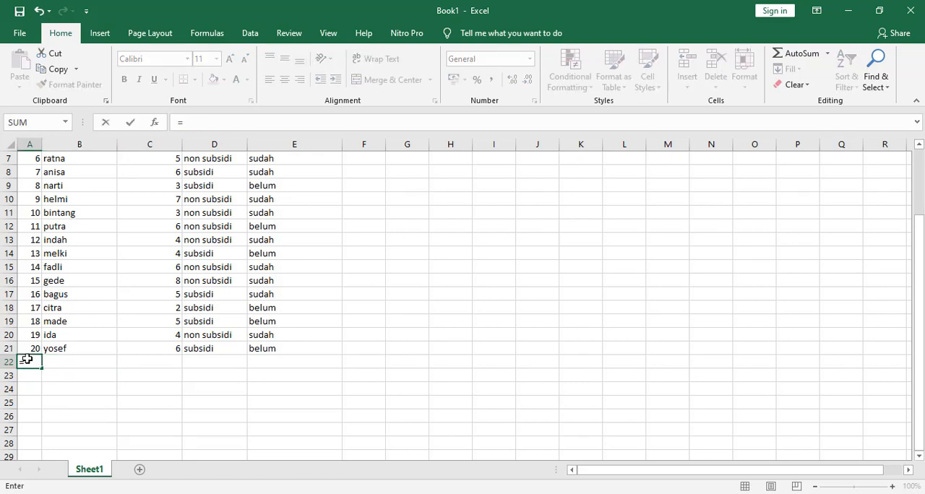
key(BackSpace)
text(su)
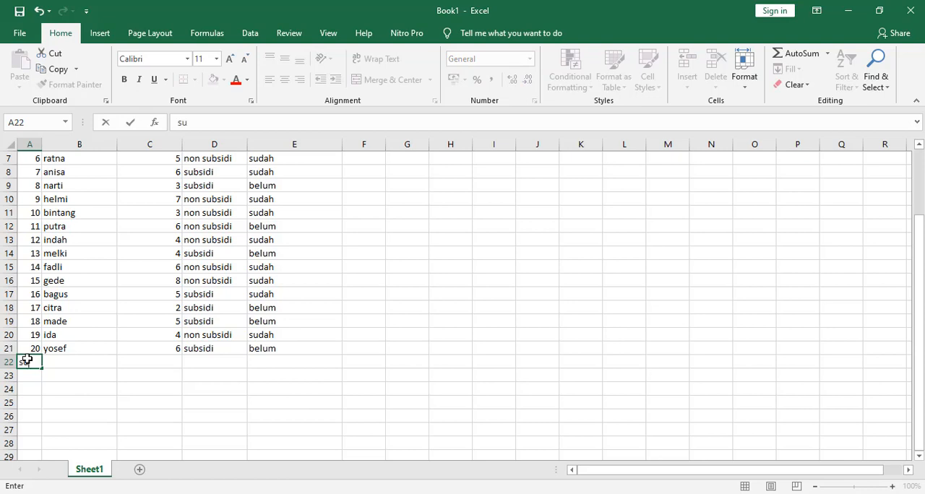
text(m)
scroll(128, 282, up, 2)
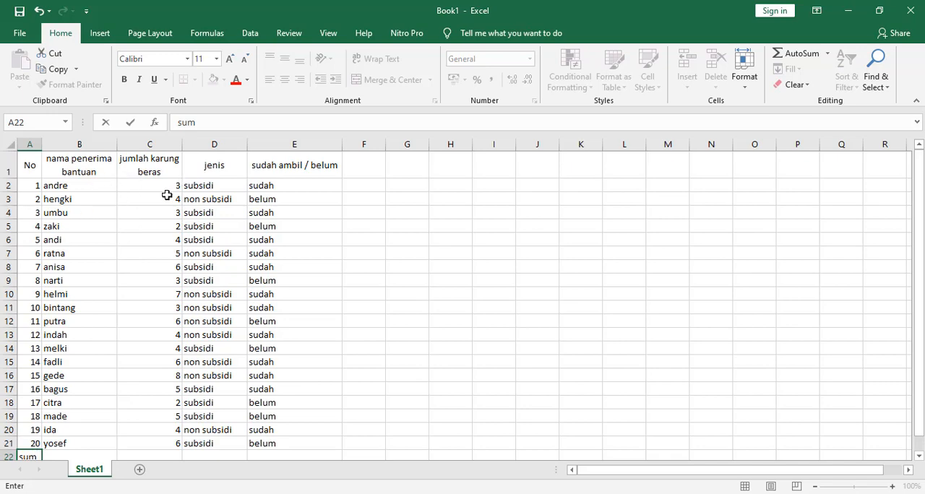
scroll(166, 195, down, 2)
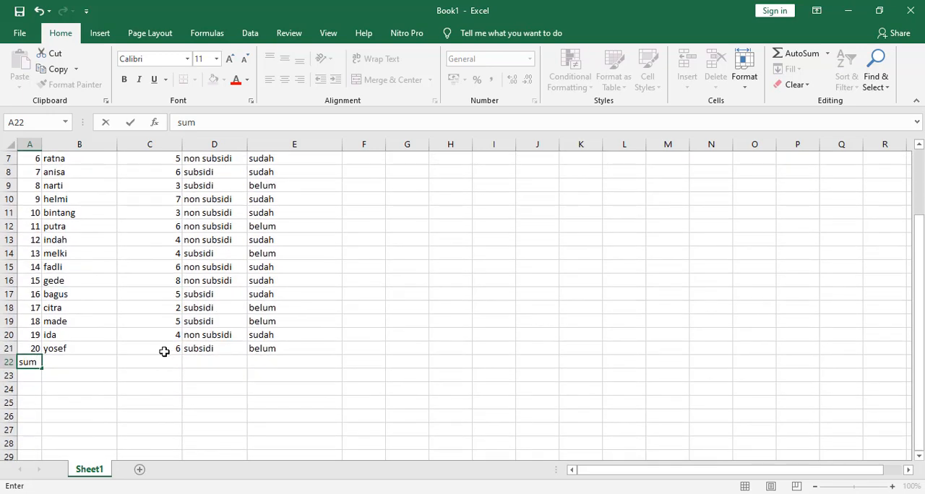
scroll(158, 340, up, 2)
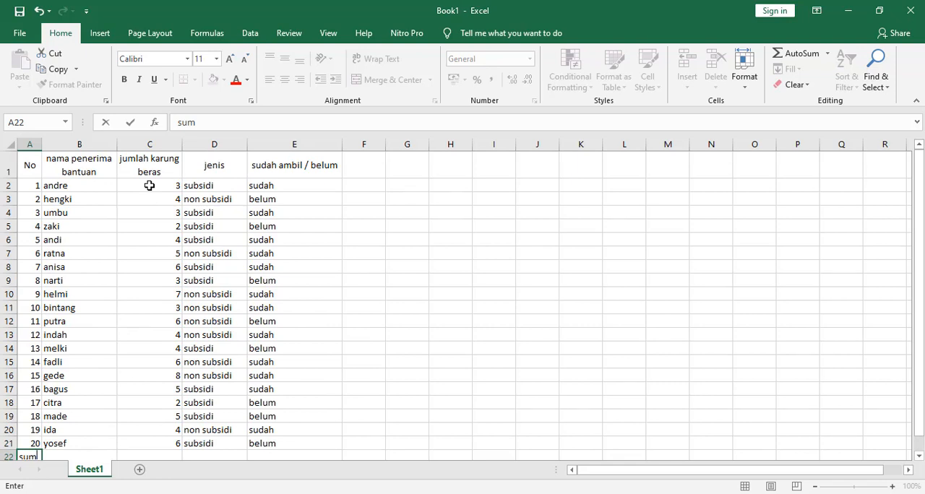
drag(149, 186, 154, 443)
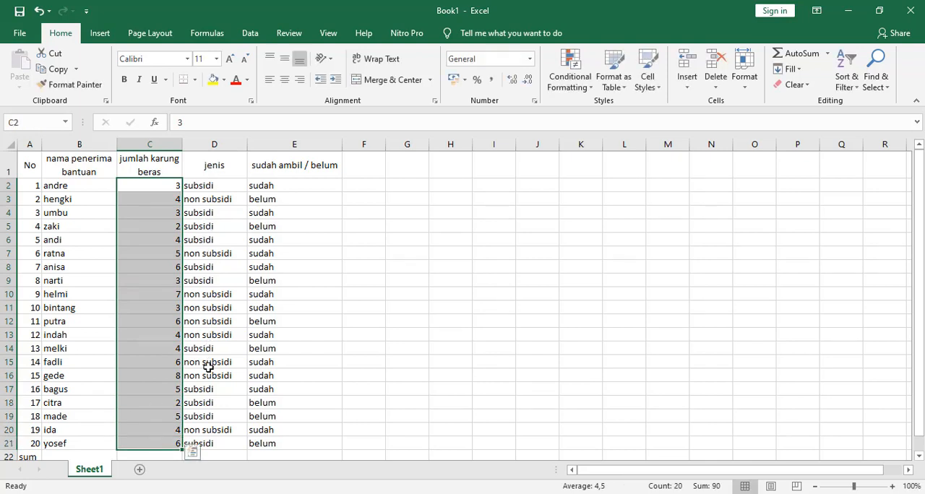
click(212, 441)
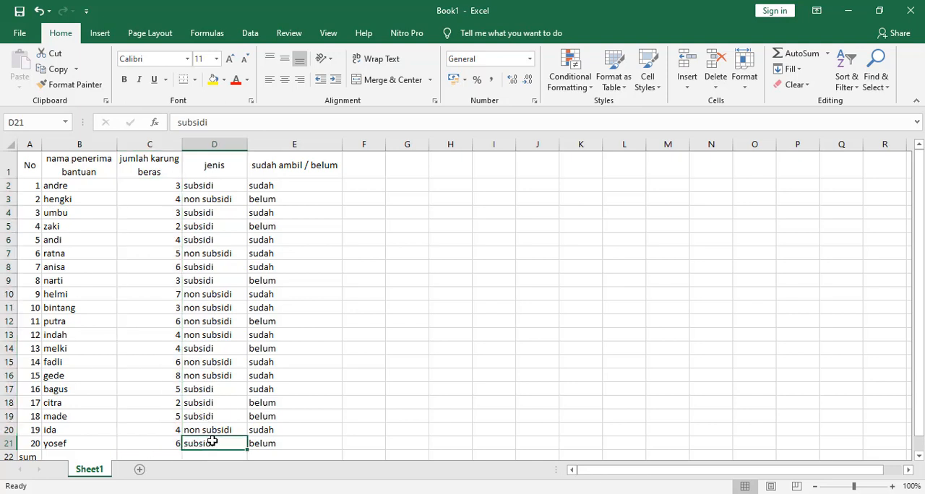
Total the rice sacks in cell C22 with a SUM formula over the range C2:C21
scroll(160, 419, down, 1)
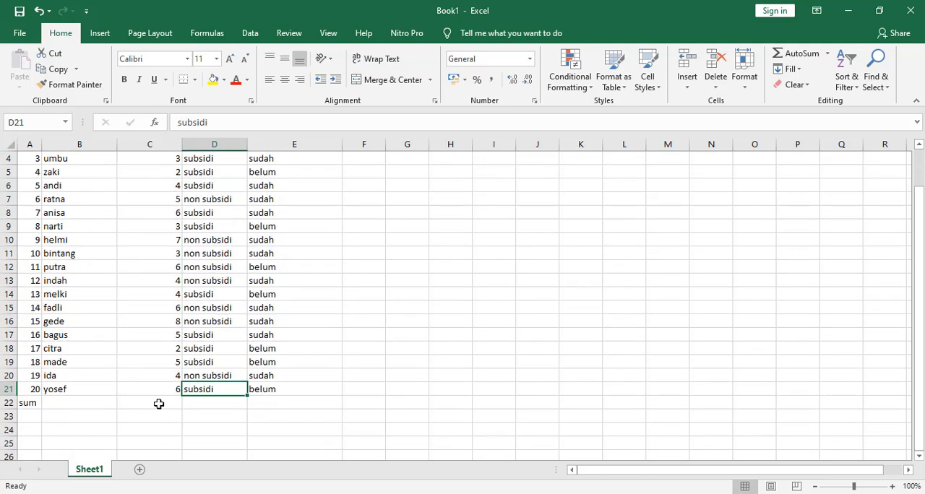
click(159, 404)
text(=)
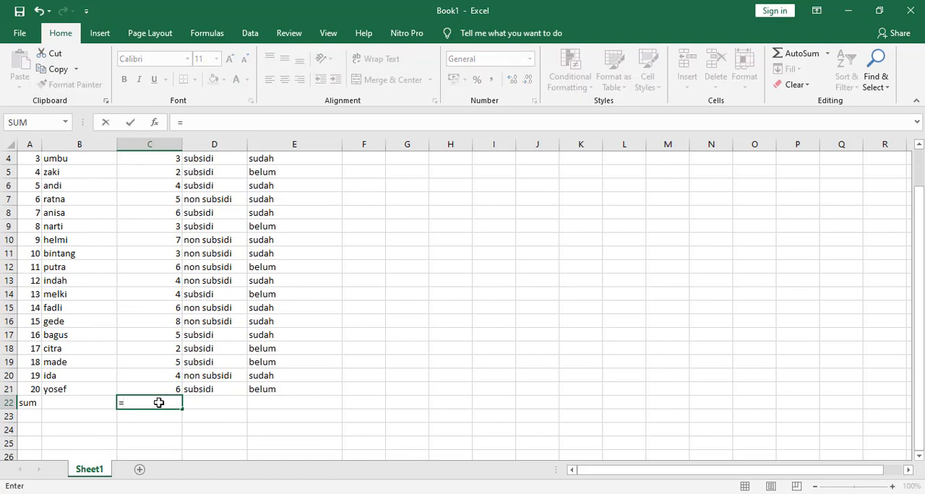
text(sum()
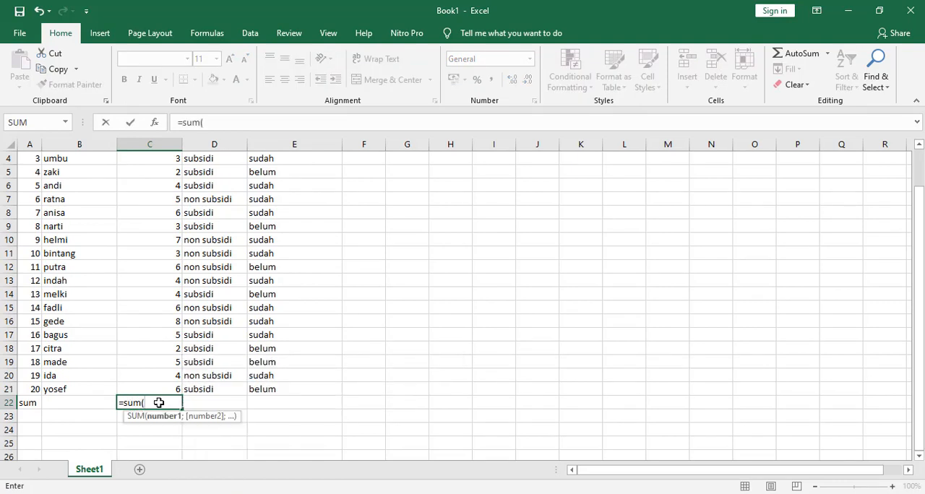
scroll(152, 309, up, 1)
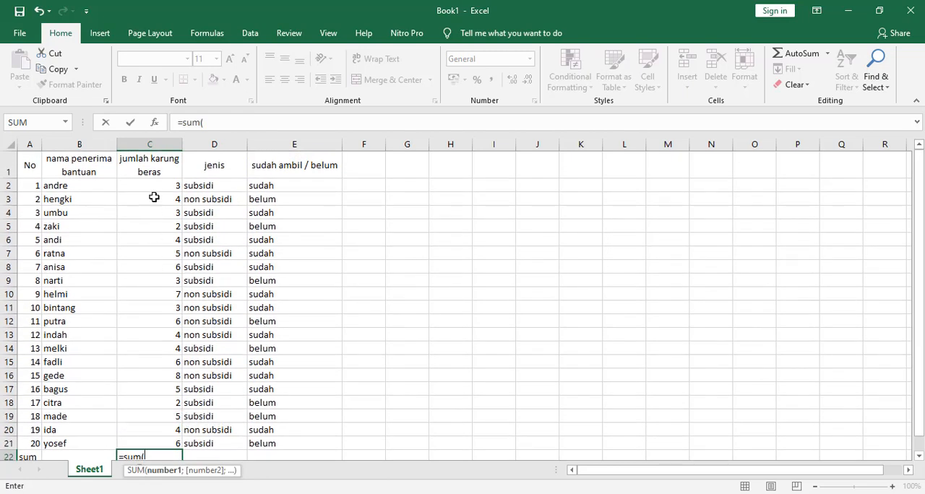
drag(152, 186, 148, 437)
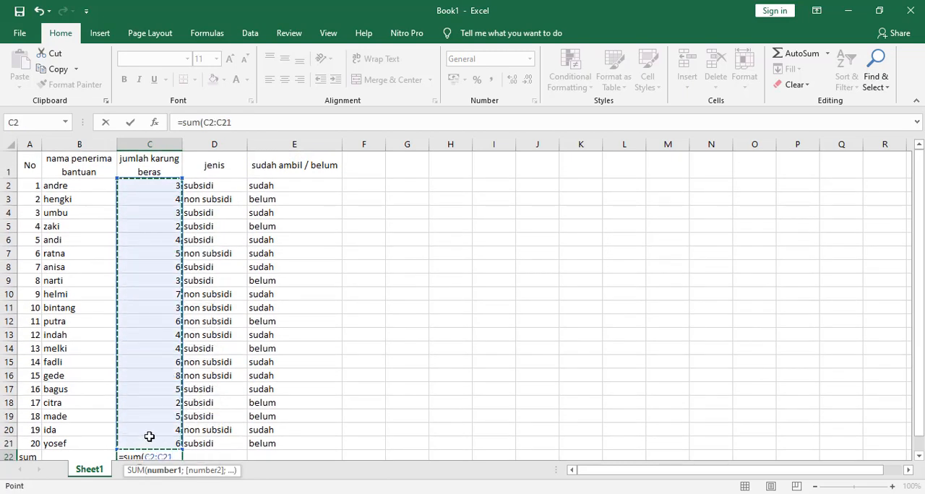
key(Return)
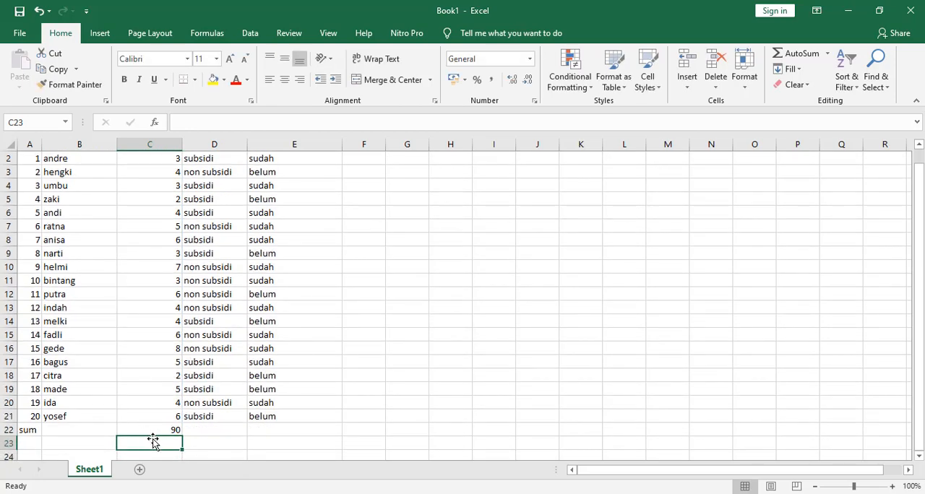
scroll(174, 417, up, 1)
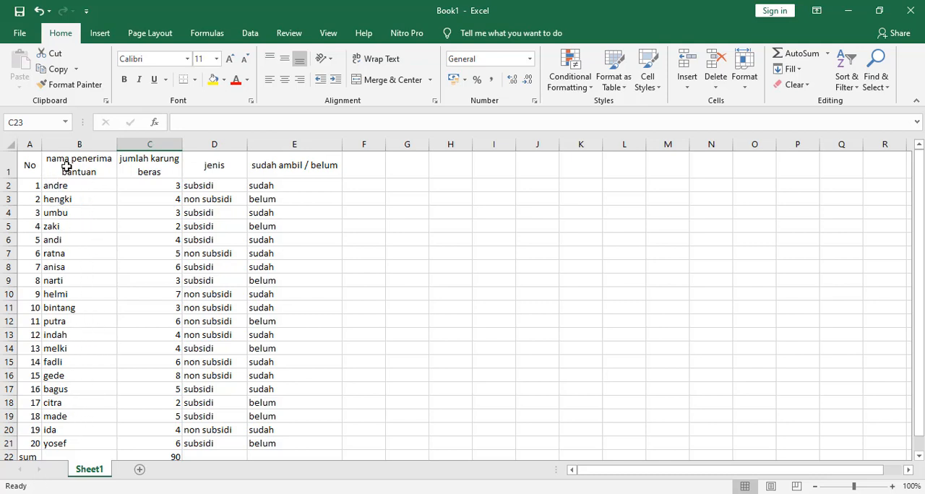
scroll(162, 312, down, 2)
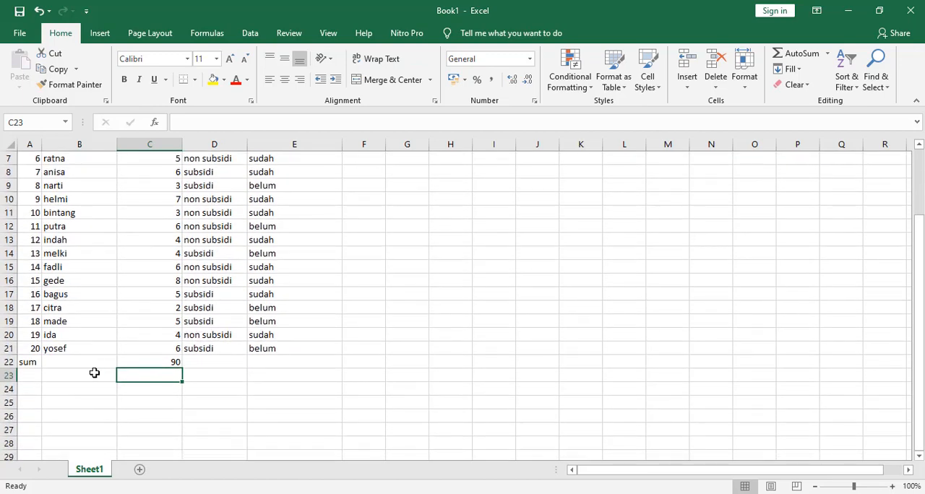
scroll(96, 379, up, 2)
scroll(94, 381, down, 1)
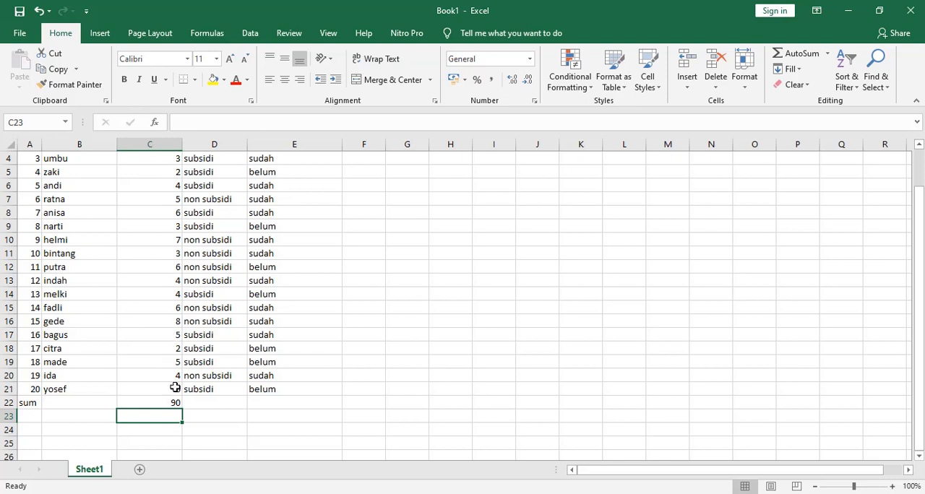
scroll(159, 253, up, 1)
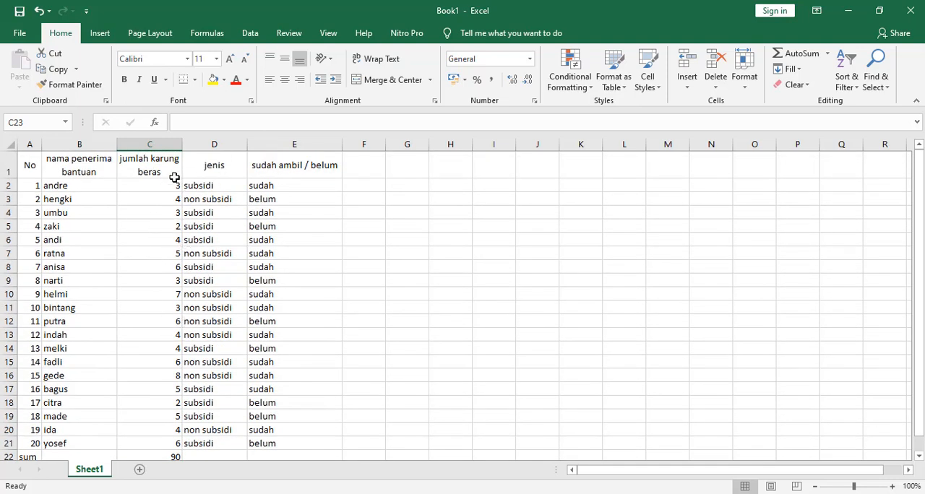
Enter the label "sumif" in cell A23 and widen column A slightly so the whole label fits
scroll(159, 212, down, 2)
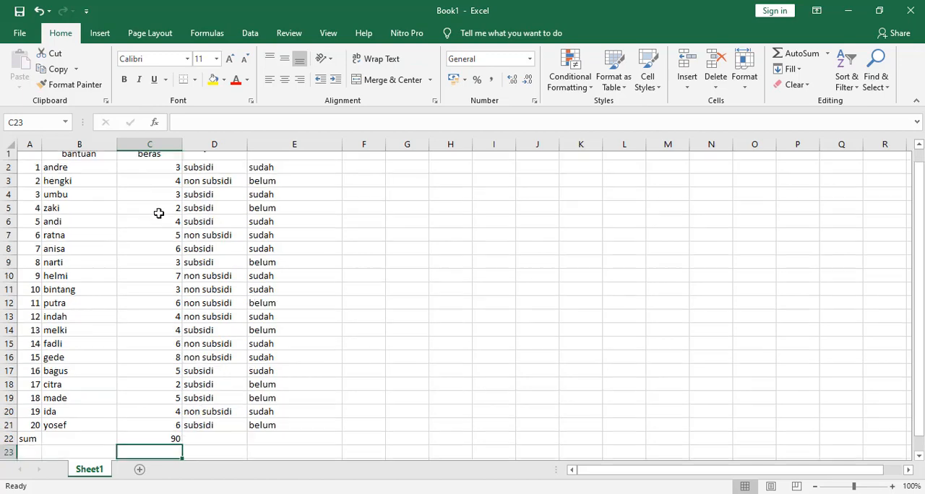
click(30, 376)
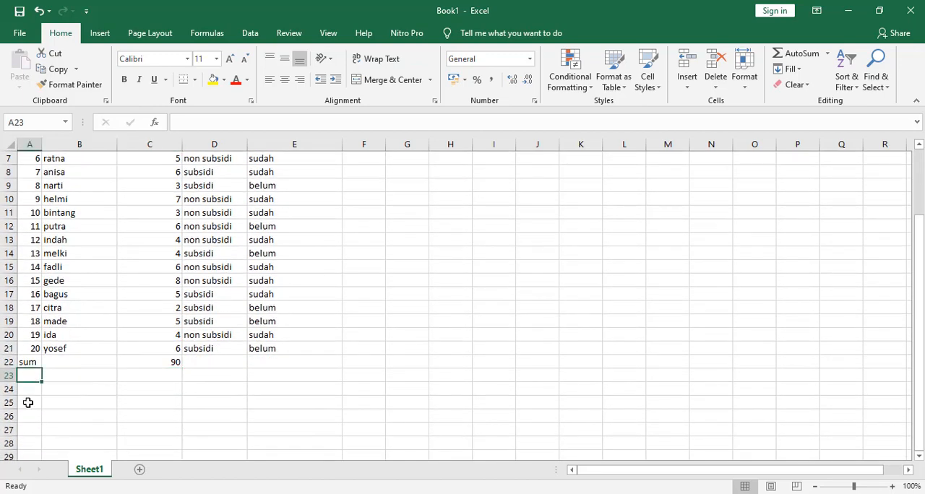
text(sum)
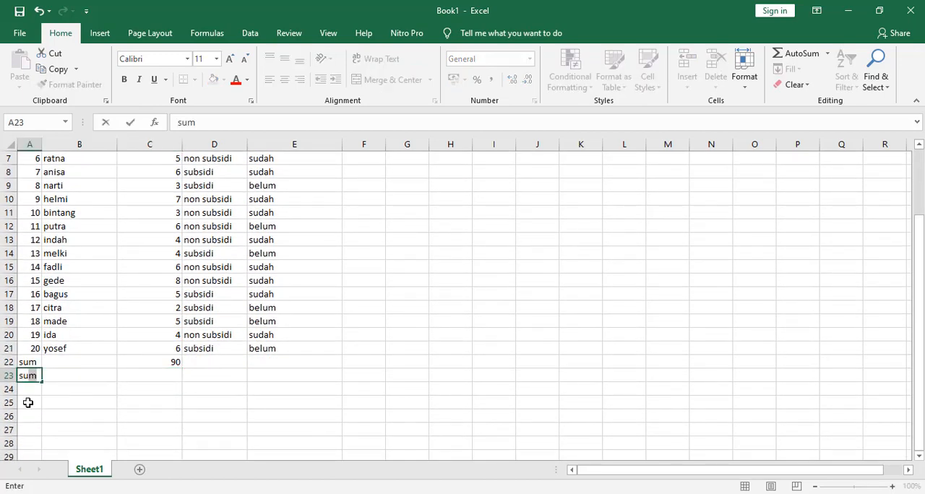
text(umif)
key(ctrl+Return)
key(Return)
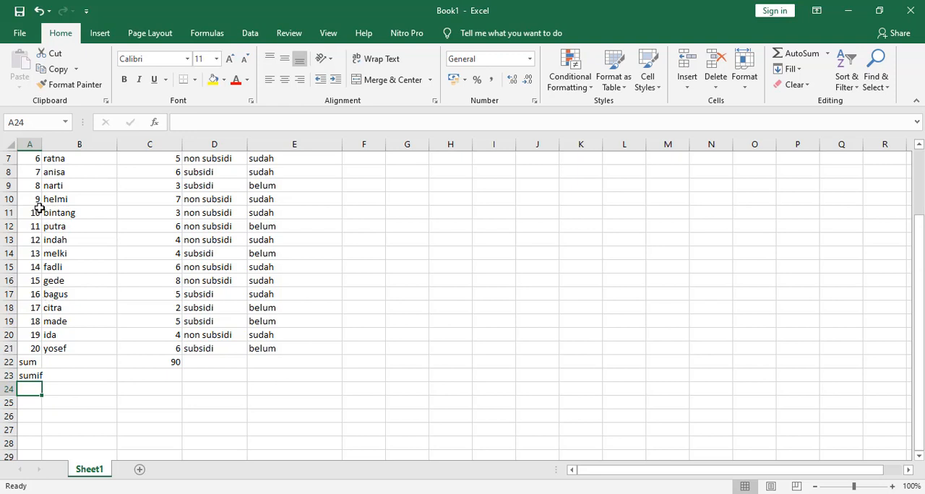
click(29, 376)
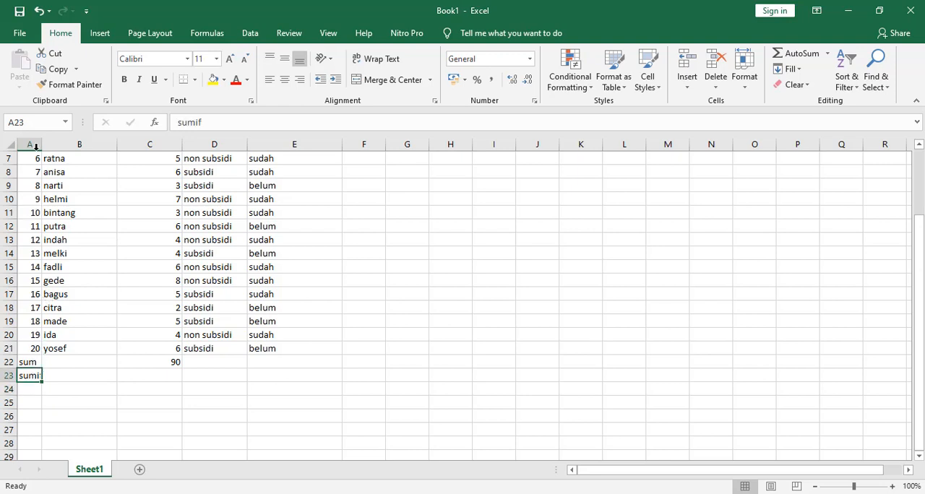
drag(43, 147, 48, 147)
Review the recipients' sack counts in column C, comparing individual entries with the sum and sumif rows below the table
click(170, 376)
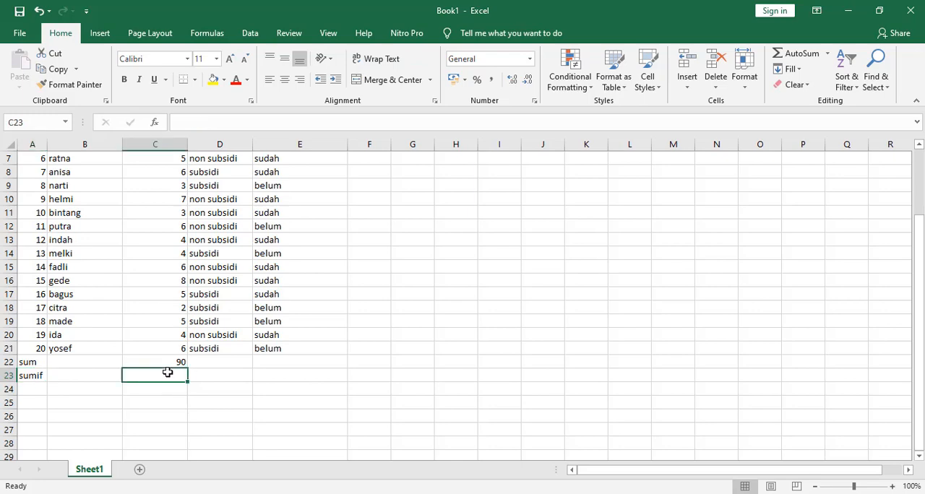
scroll(200, 300, up, 1)
scroll(199, 298, up, 1)
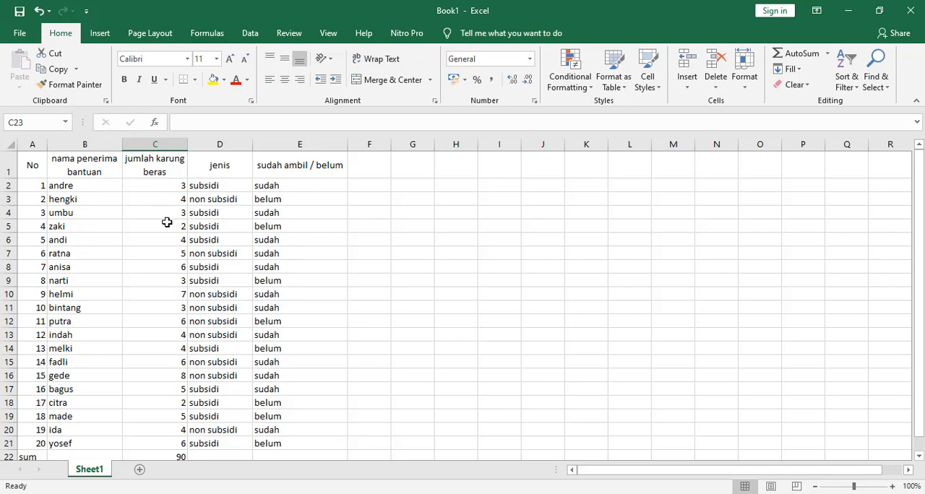
scroll(166, 221, down, 1)
scroll(166, 218, up, 1)
scroll(166, 218, down, 4)
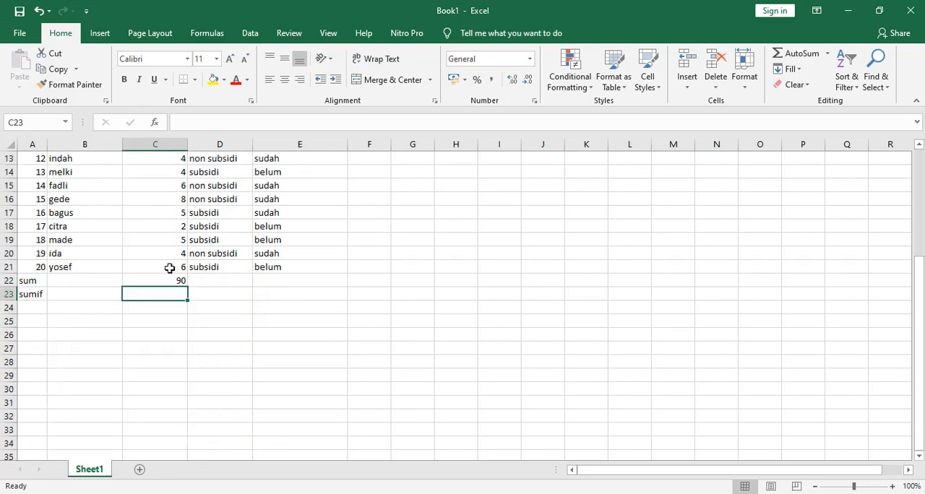
click(182, 227)
scroll(168, 258, up, 1)
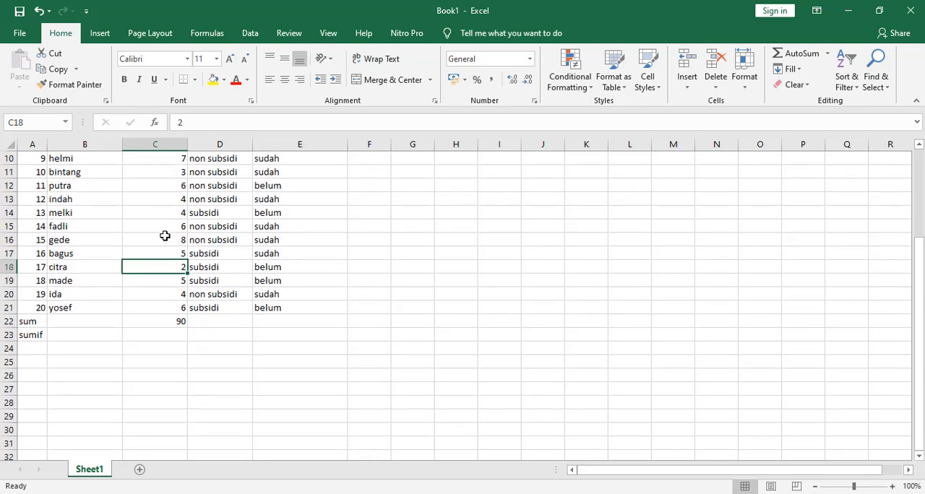
scroll(168, 226, up, 1)
scroll(168, 224, up, 1)
click(169, 214)
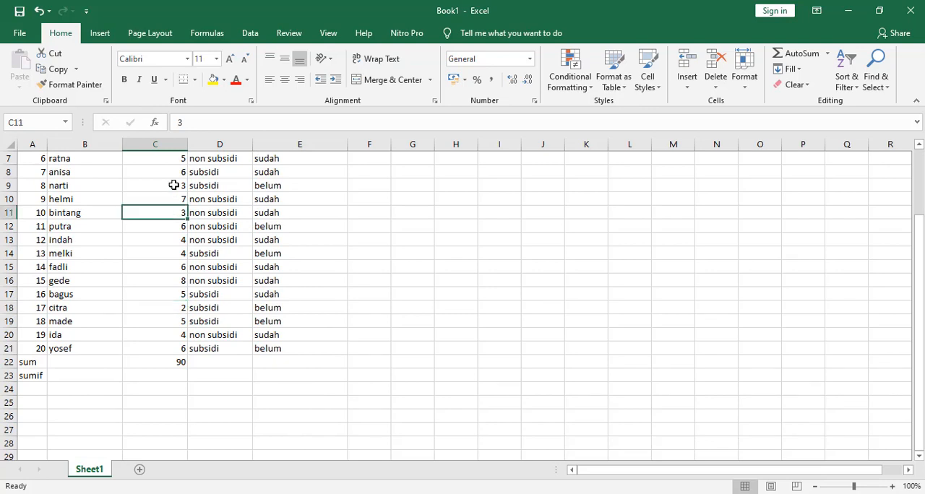
click(176, 188)
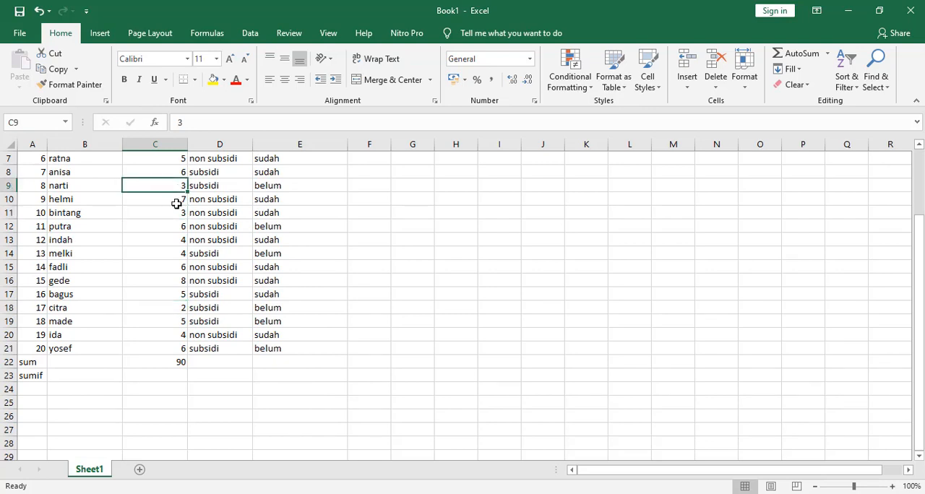
click(177, 254)
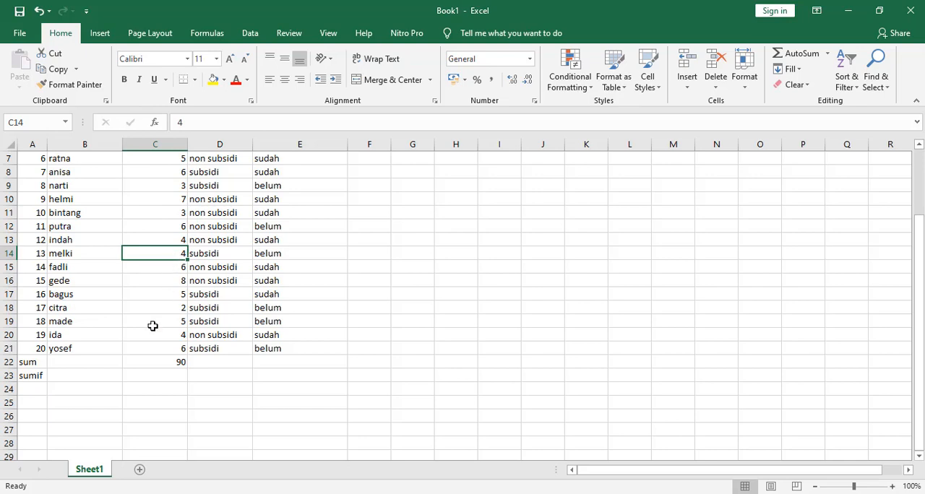
scroll(151, 324, down, 1)
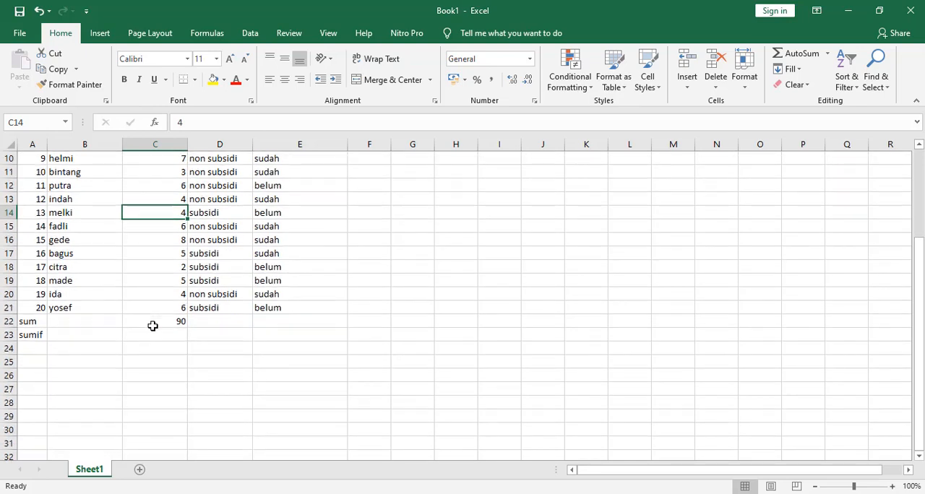
click(32, 337)
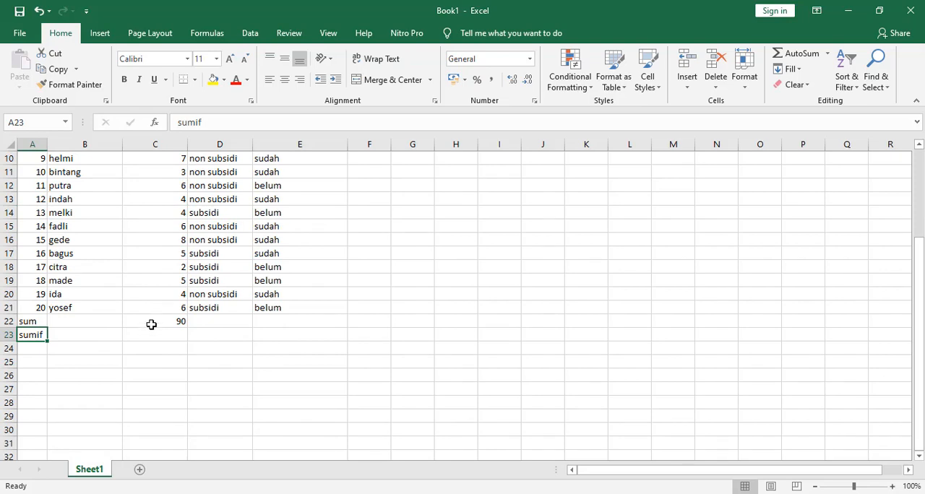
scroll(152, 325, up, 3)
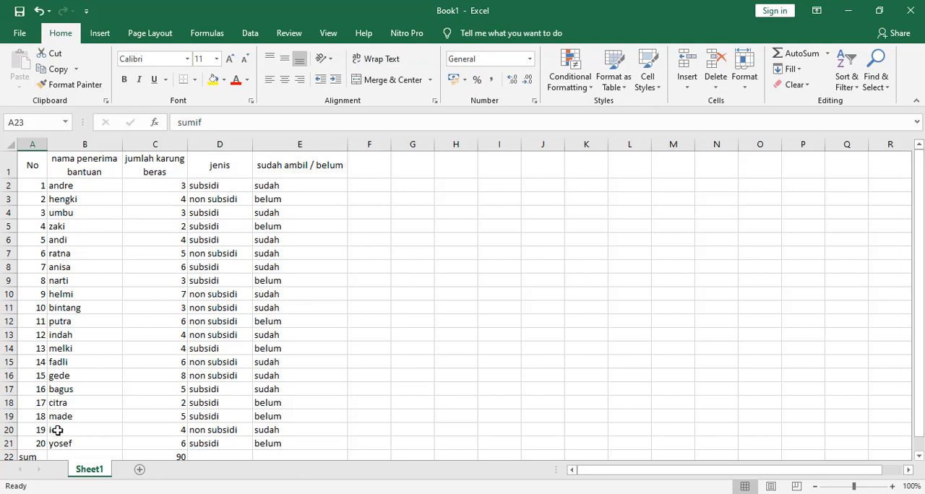
scroll(95, 419, down, 1)
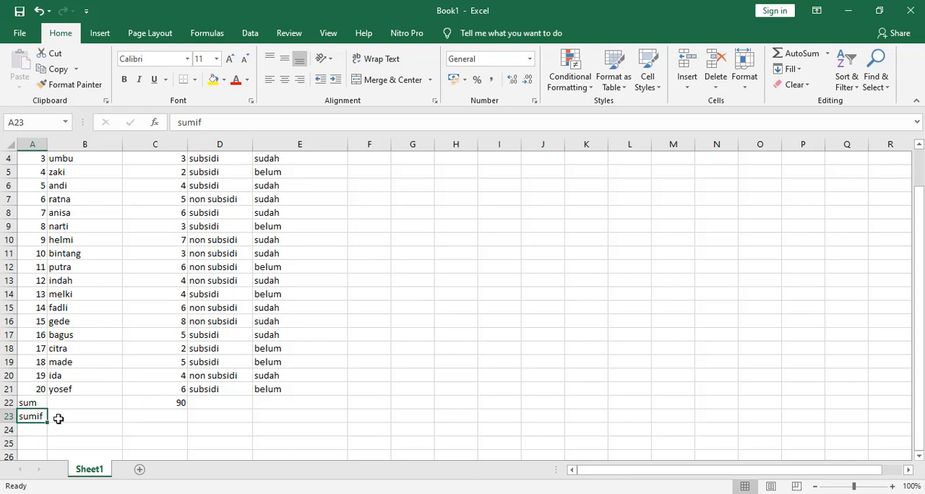
Add up only the sack counts greater than 4 in cell C23 with the formula =SUMIF(C2:C21;">4")
click(145, 415)
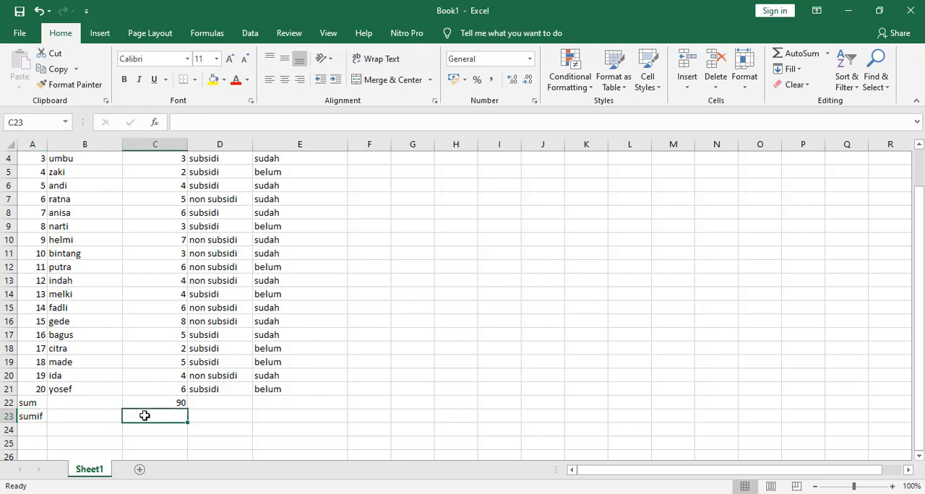
text(=)
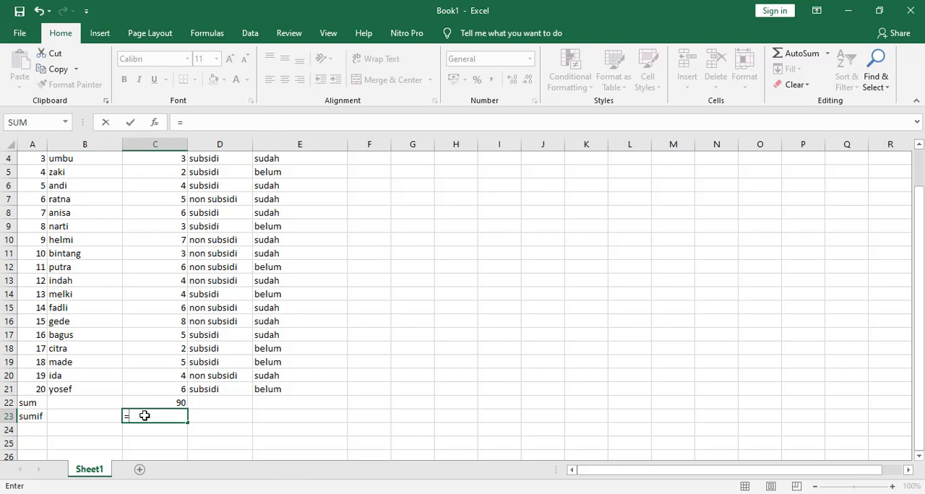
text(sum)
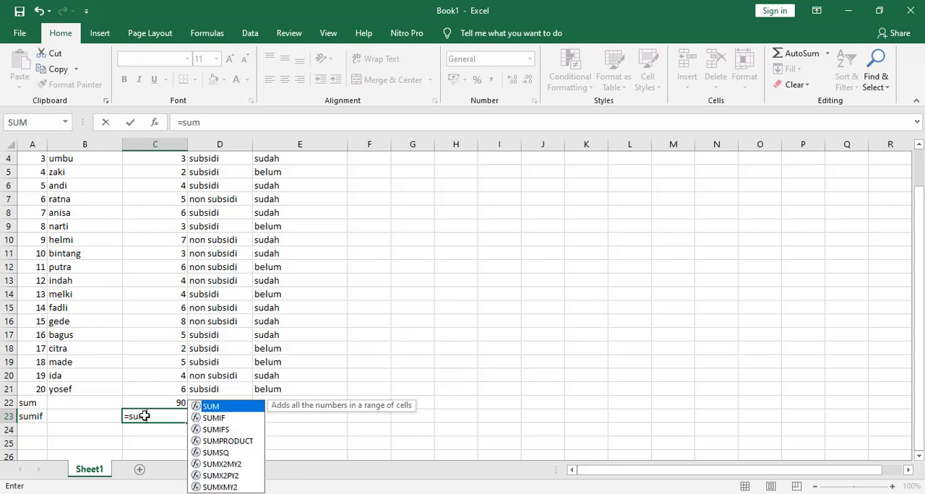
text(if)
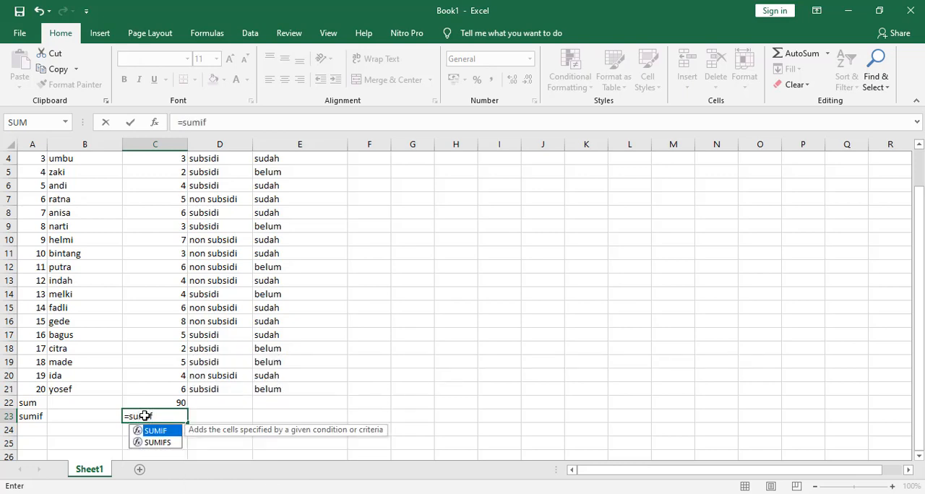
text(()
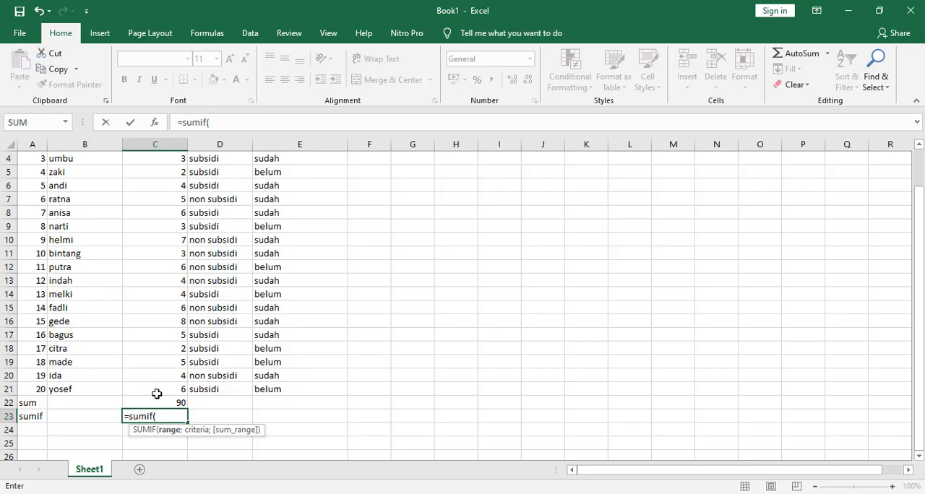
drag(157, 390, 171, 185)
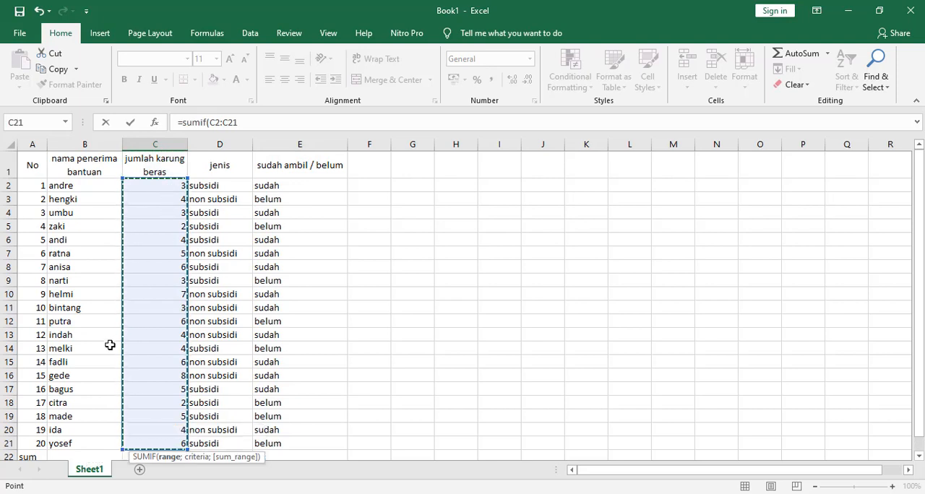
text(;">4)
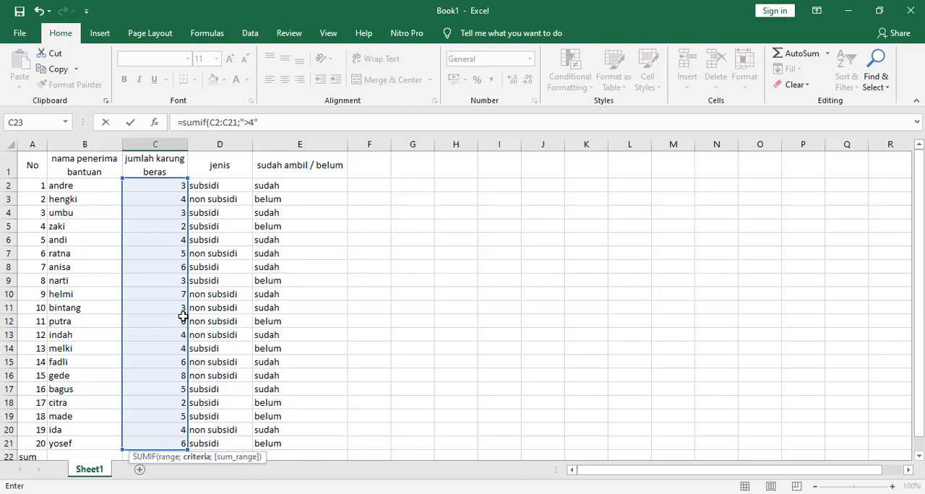
text())
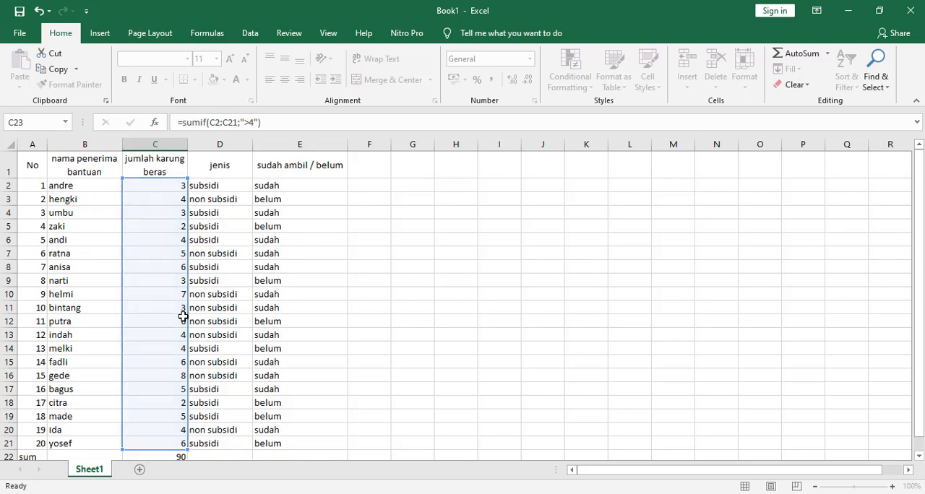
key(Return)
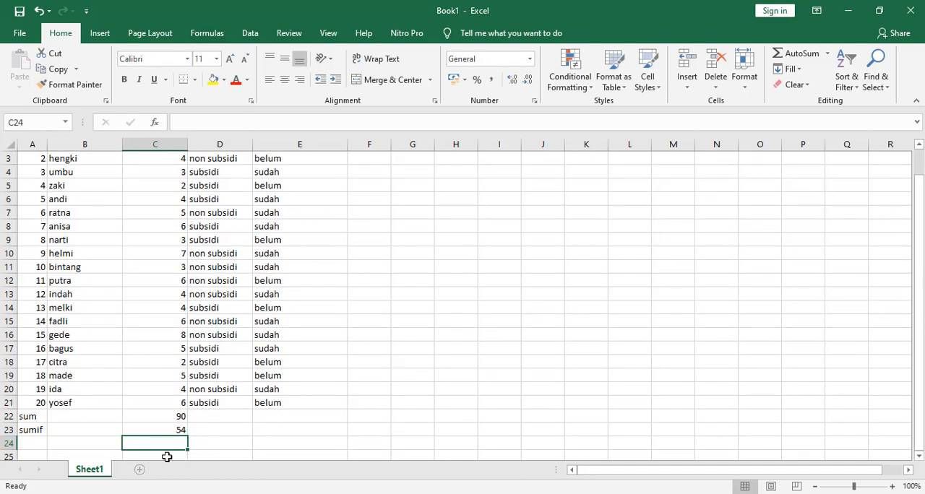
Check the SUMIF formula in C23 against the individual sack counts in column C that exceed 4
click(170, 428)
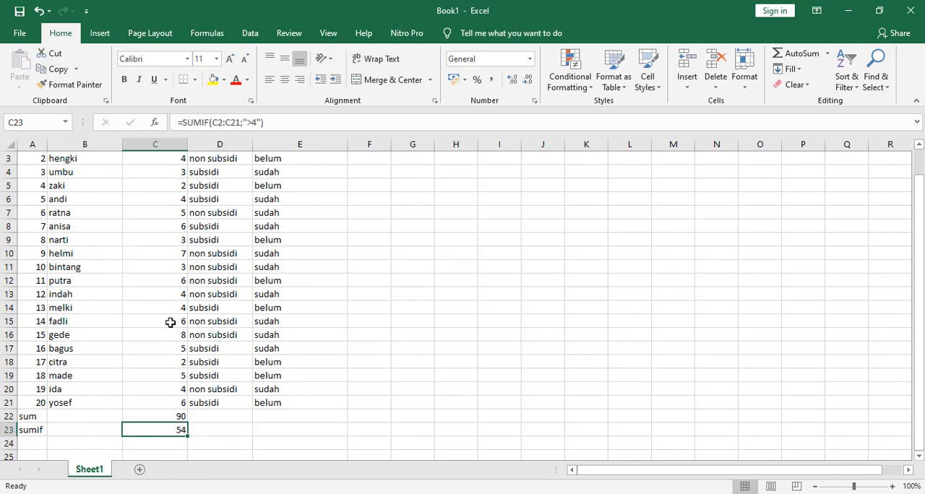
click(176, 403)
click(177, 375)
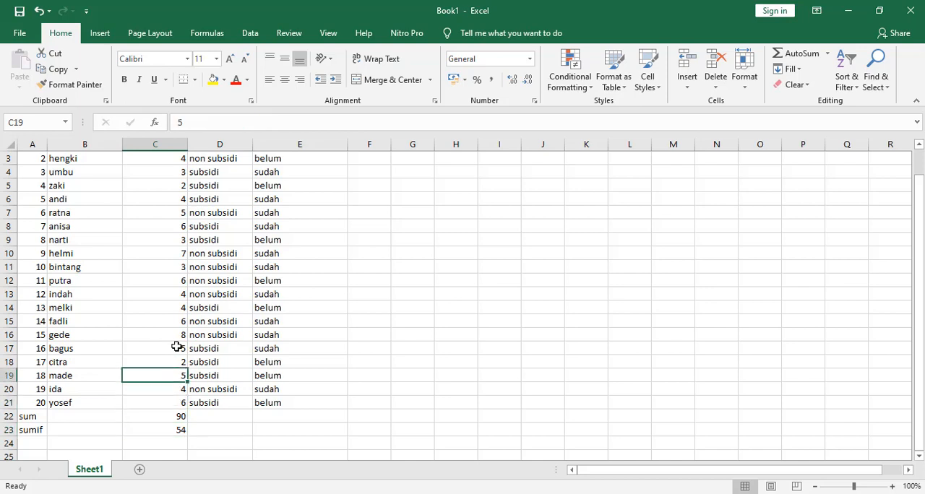
click(176, 349)
click(178, 335)
click(178, 321)
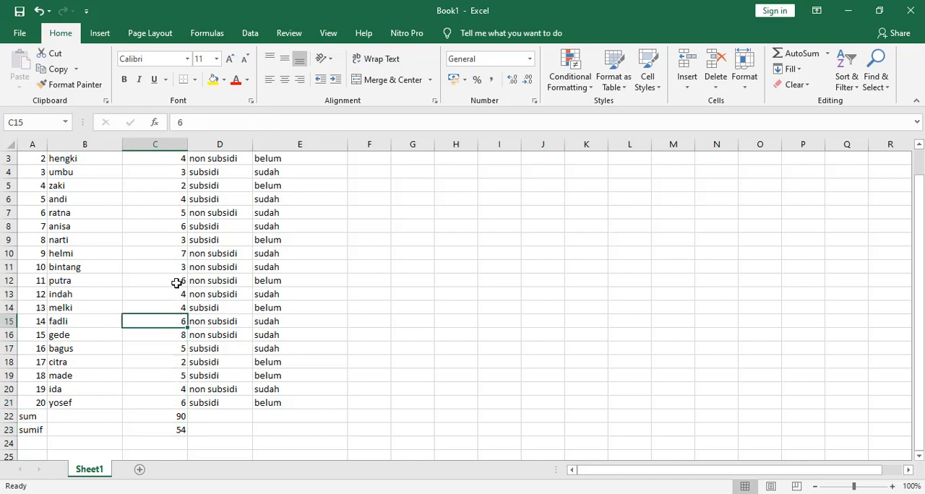
click(177, 283)
click(177, 254)
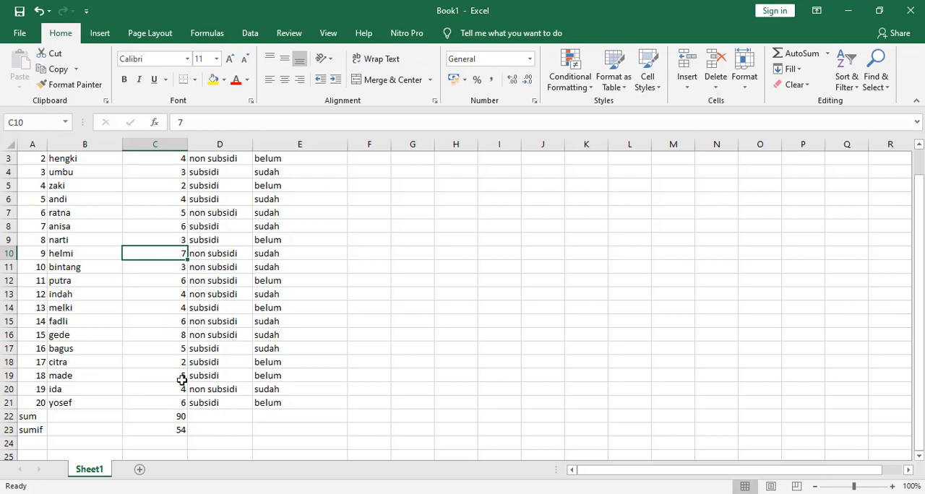
scroll(184, 307, up, 1)
scroll(184, 311, down, 4)
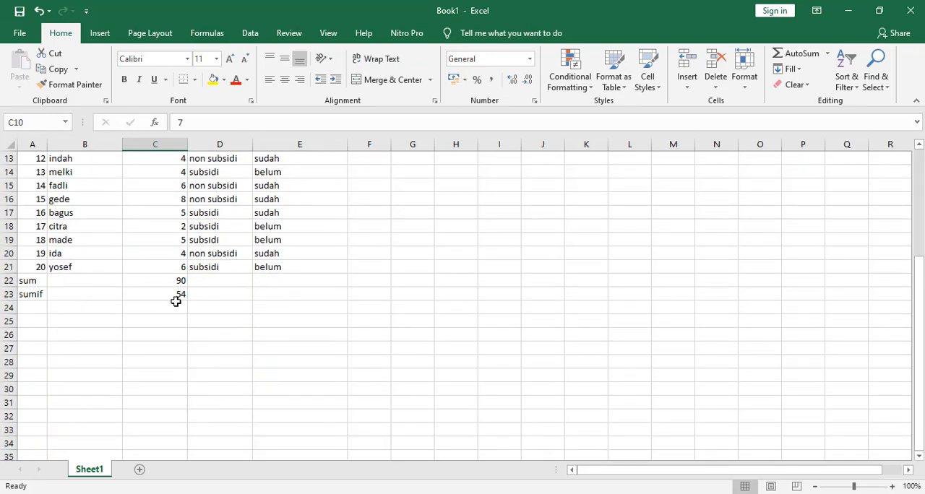
scroll(175, 301, up, 2)
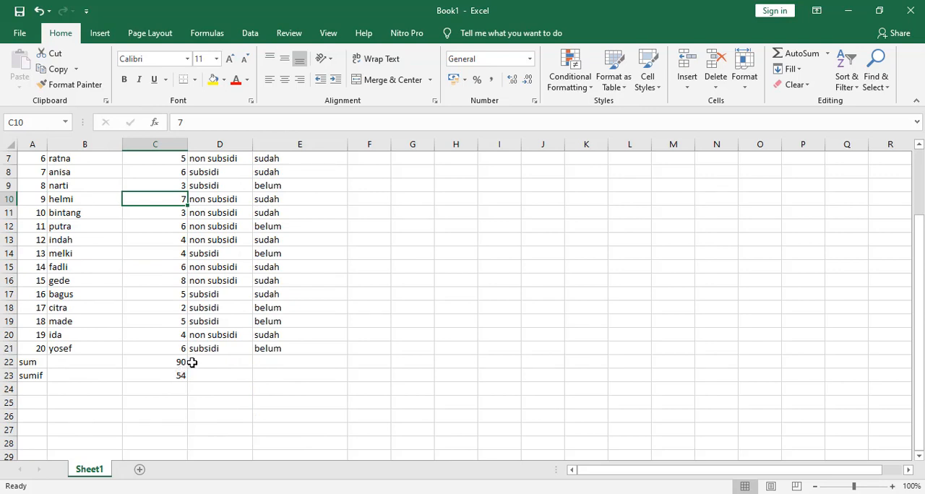
Enter the description "jumlah keseluruhan" in cell B22, beside the sum label
click(102, 364)
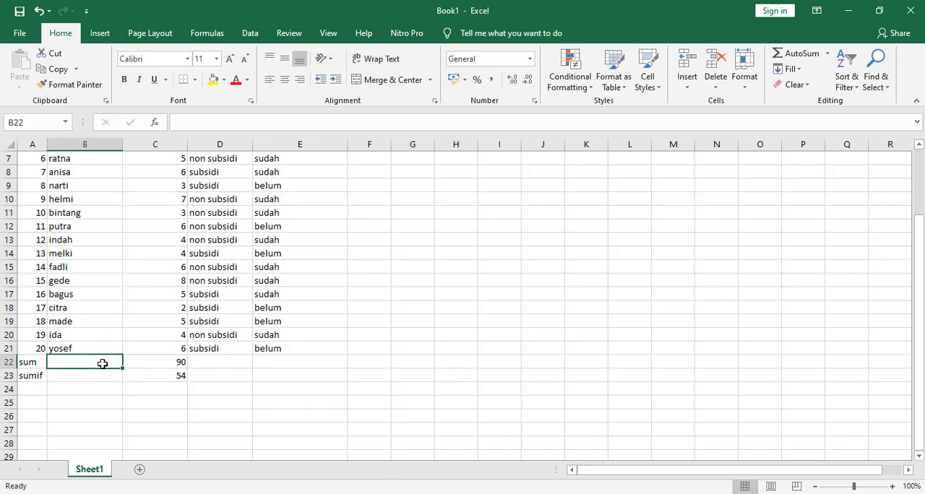
text(jumlah kesel)
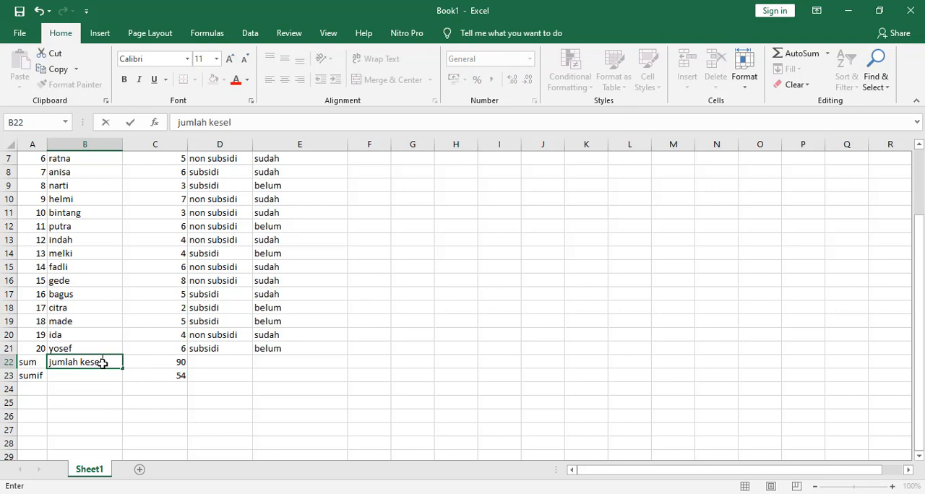
text(utuha)
key(BackSpace)
key(BackSpace)
key(BackSpace)
key(BackSpace)
text(ru)
key(Return)
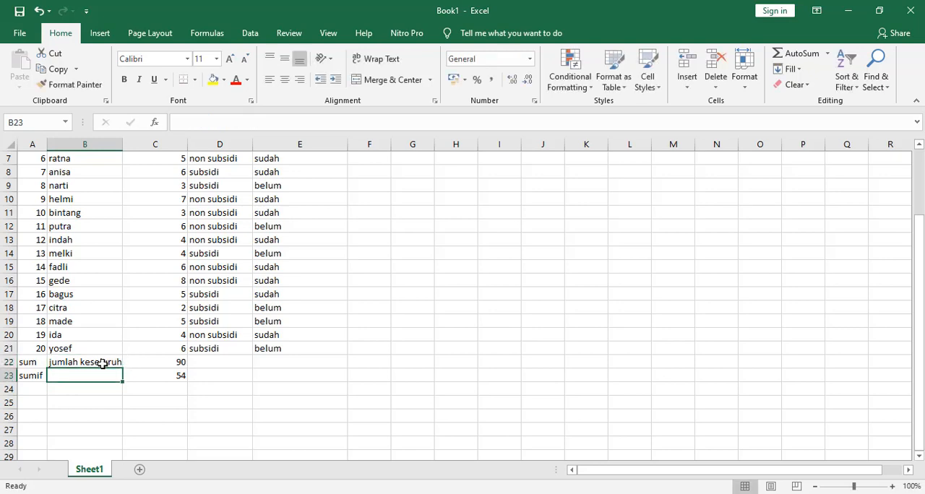
Enter the description "jumlah karung yang penerima lebih dari 4 karung" in cell B23 and wrap its text within the column
text(jumlah)
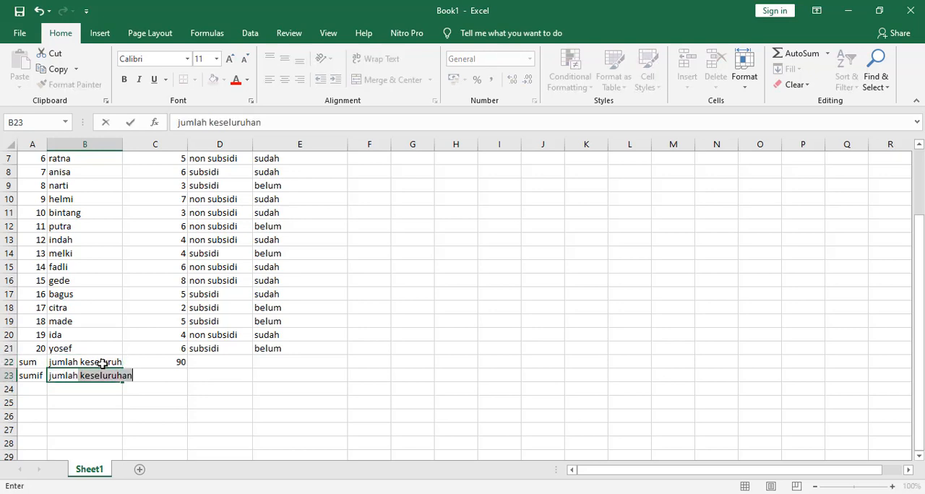
text( karung)
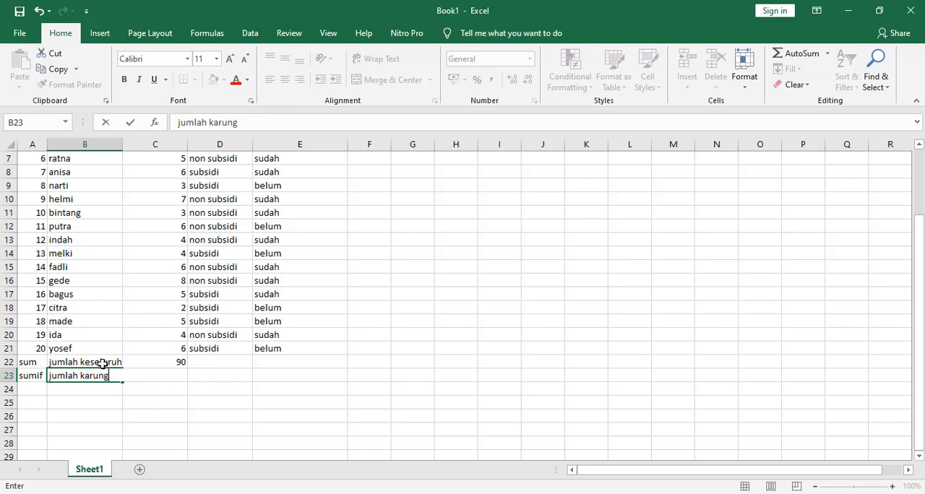
text( yang penerima )
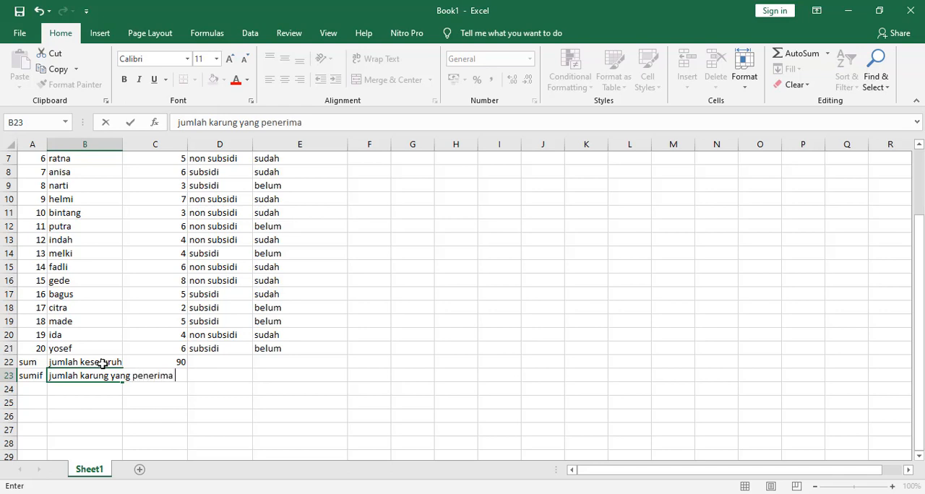
text(lebih dari 4)
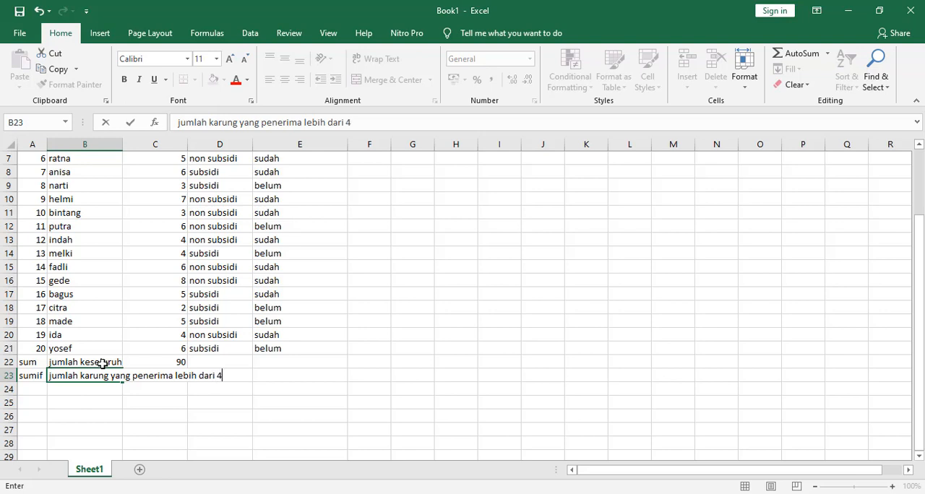
text( karung)
key(Return)
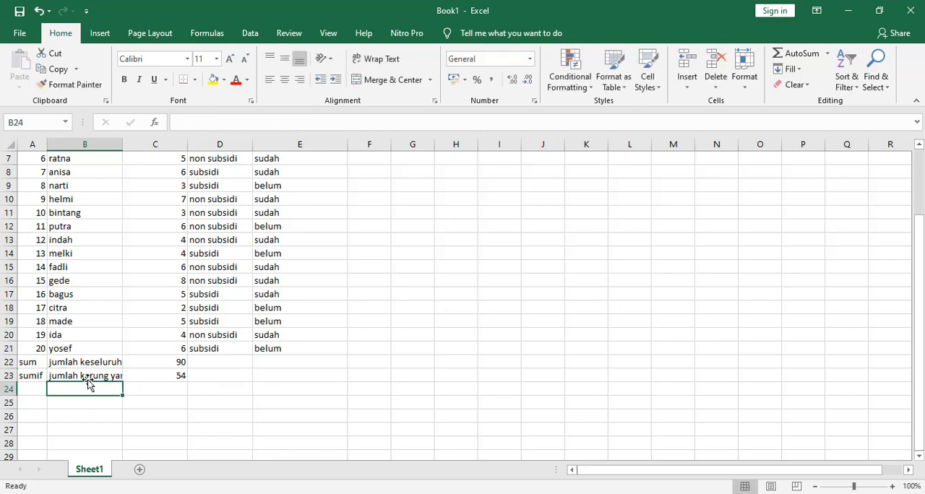
click(87, 376)
click(390, 61)
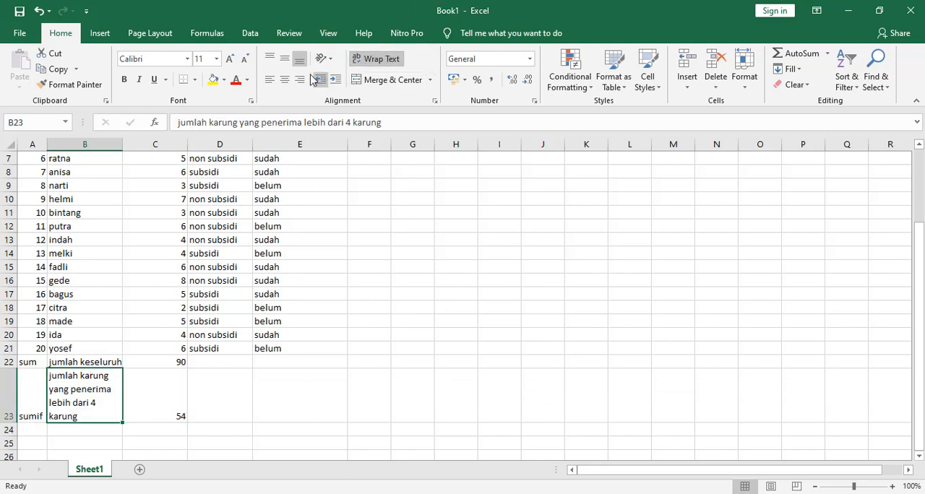
Vertically centre the description text in cell B23
click(284, 59)
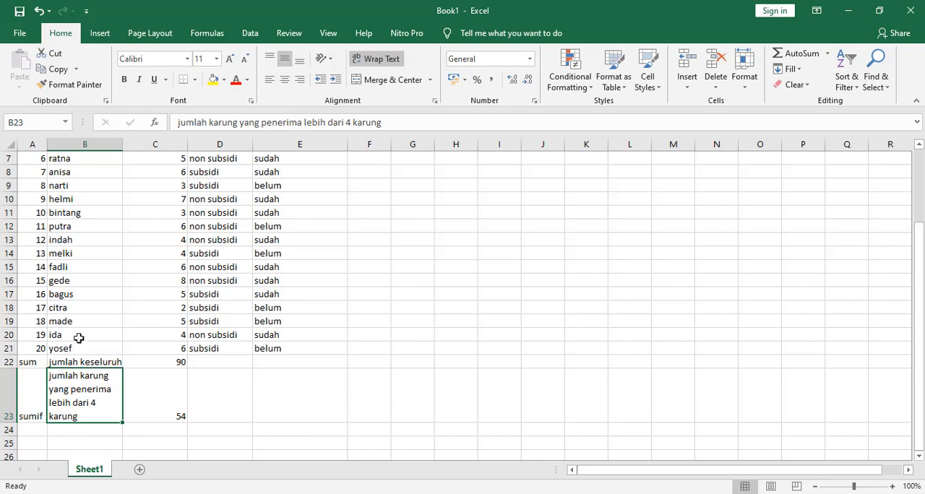
click(158, 402)
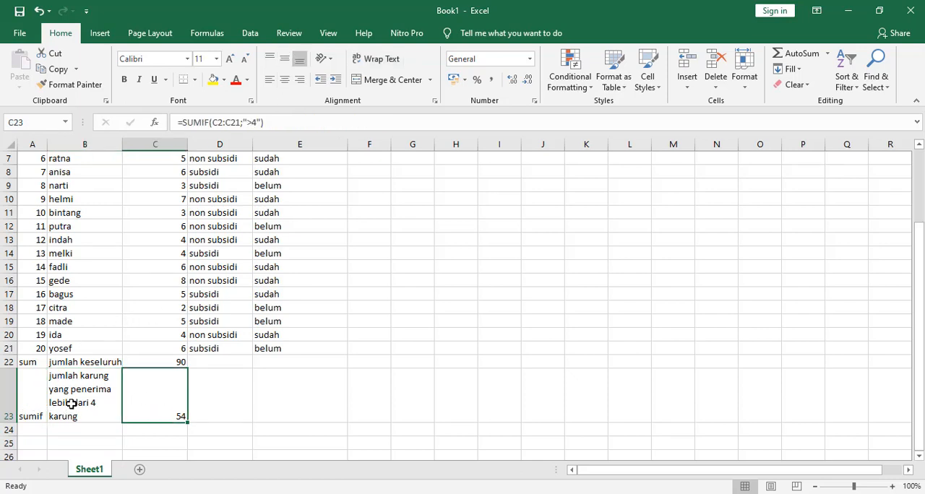
Enter the label "sumifs" in cell A24 and widen column A slightly to fit it
scroll(54, 402, down, 1)
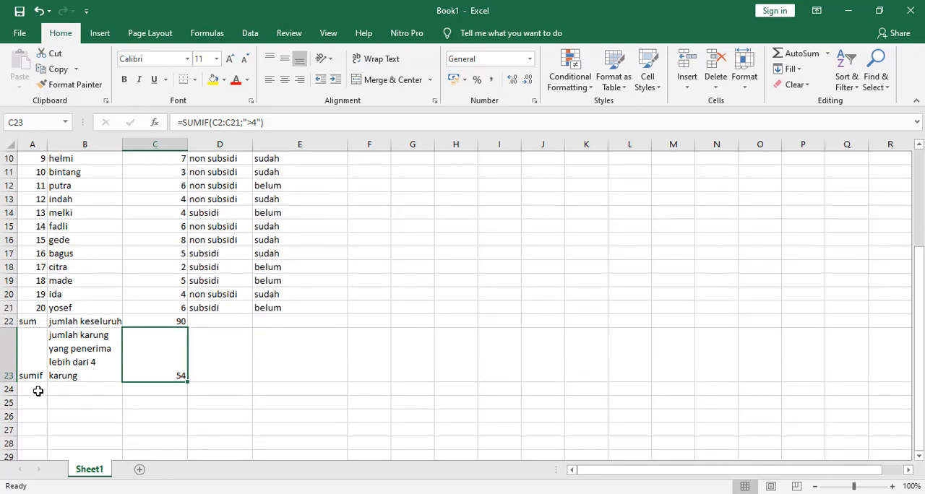
click(35, 388)
text(sumifs)
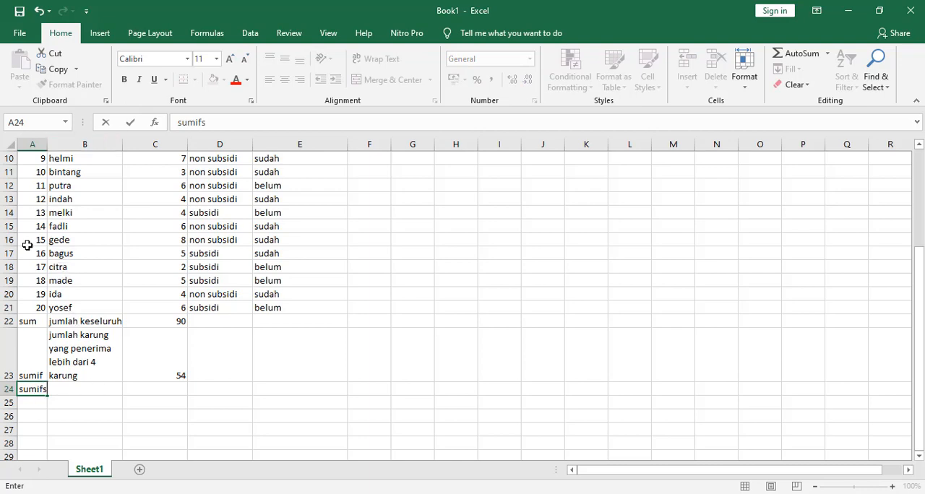
key(Return)
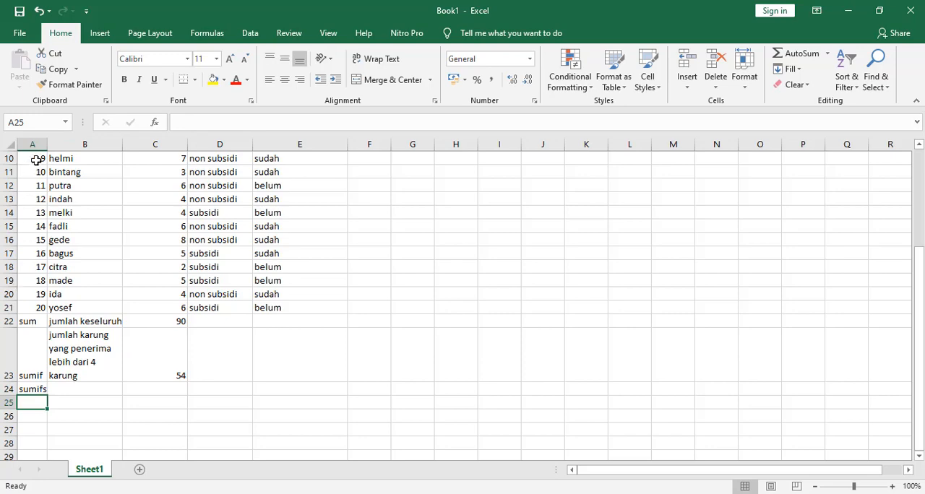
drag(49, 148, 55, 148)
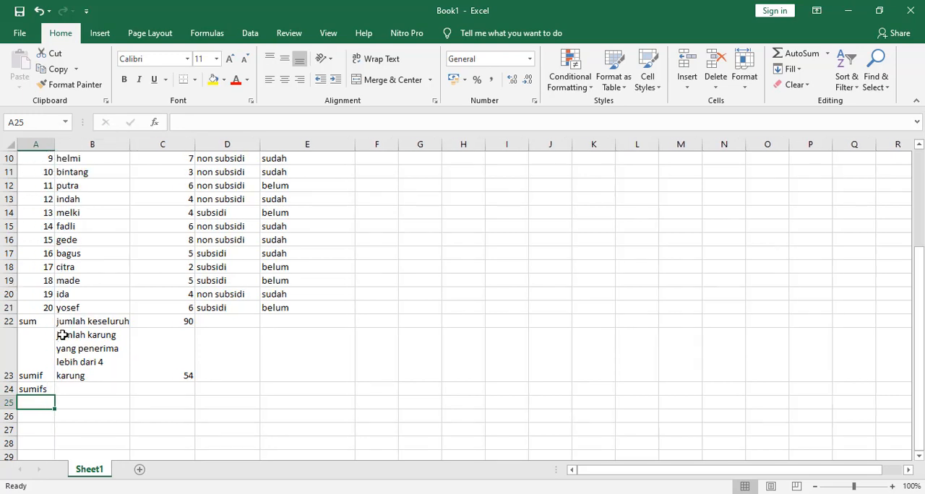
Enter the description "jumlah karung beras subsidi" in cell B24 and wrap its text within the column
scroll(180, 295, up, 3)
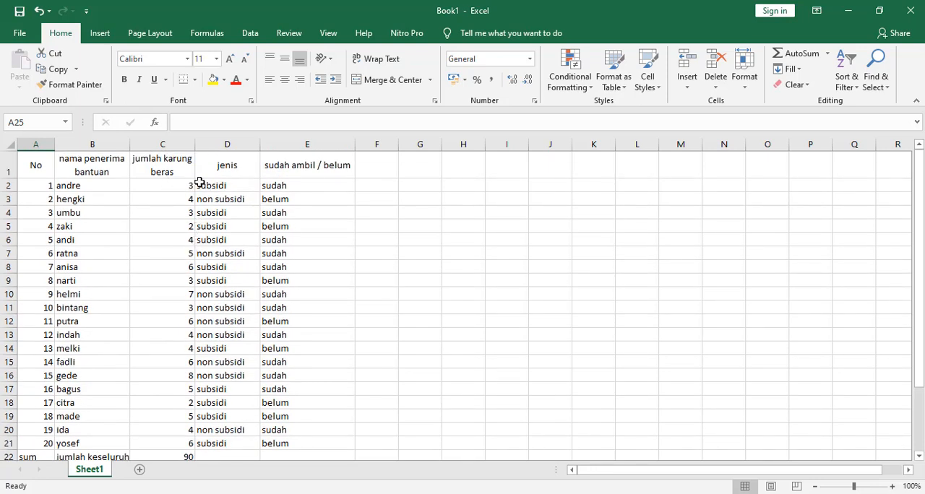
scroll(224, 187, down, 2)
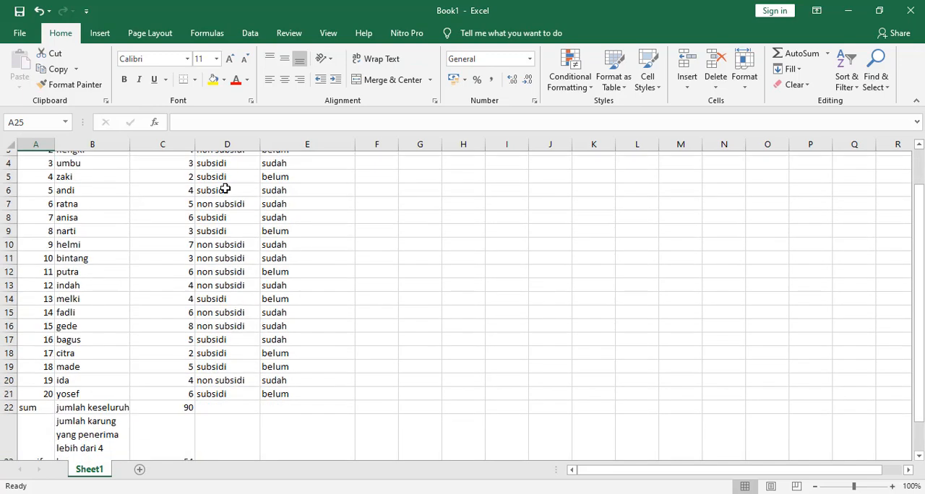
click(95, 430)
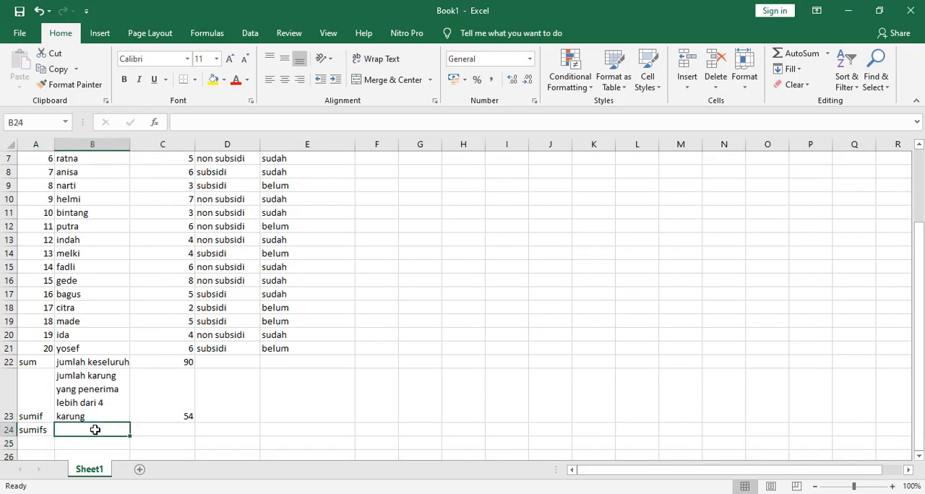
text(jumlah)
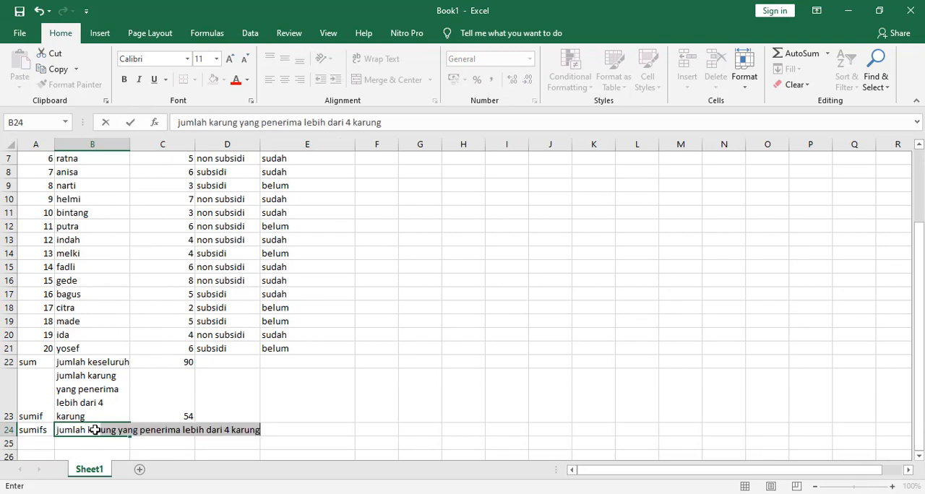
text( karung b)
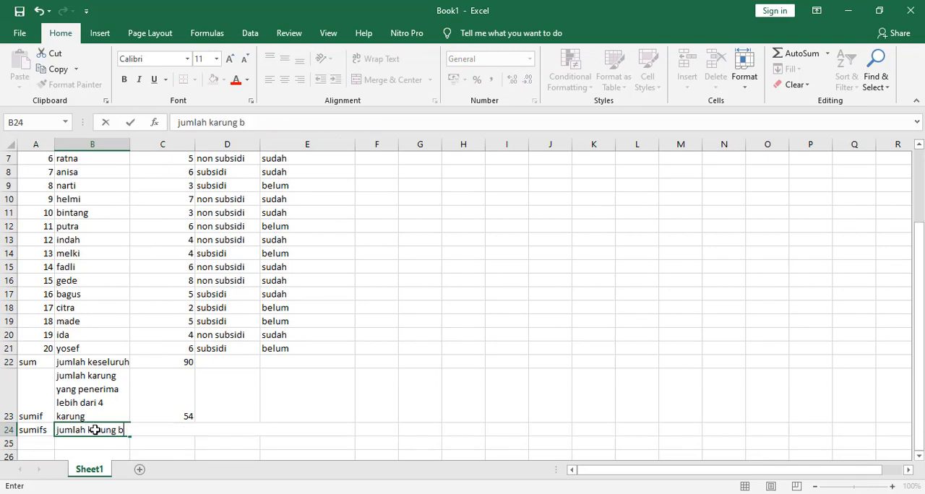
text(eras su)
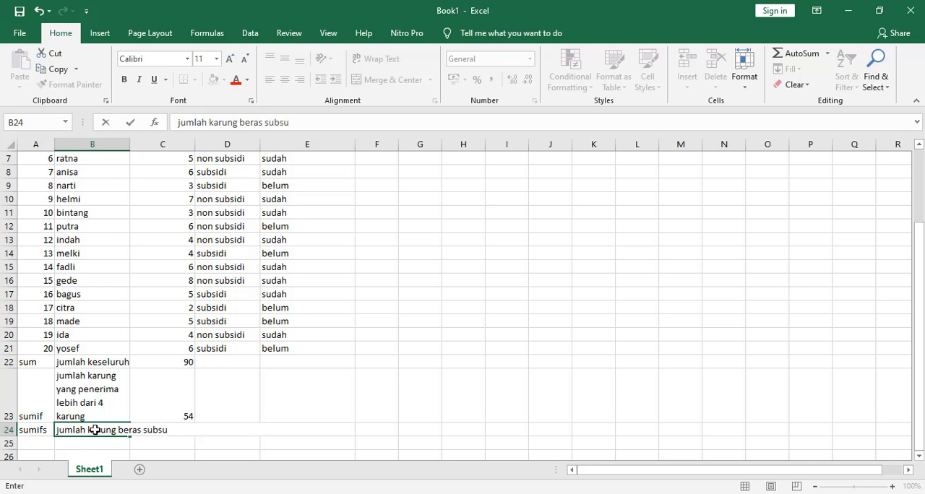
text(bsidi)
key(Return)
click(95, 430)
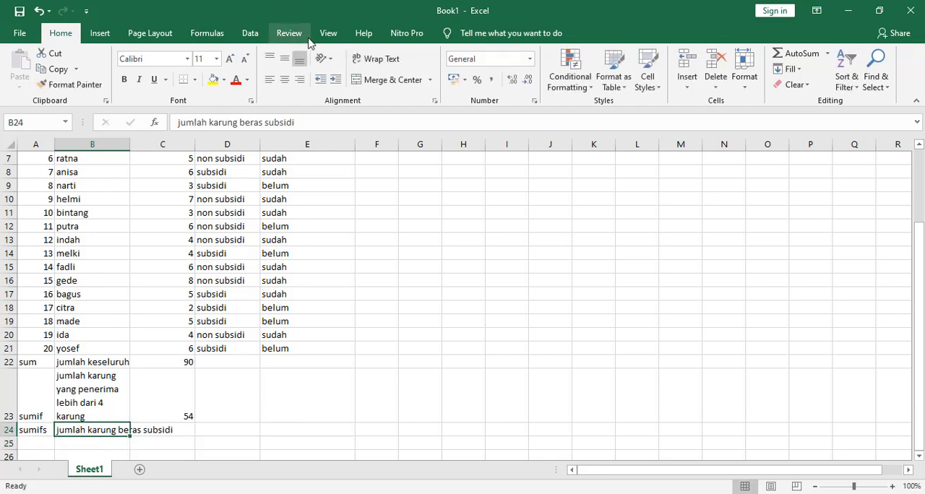
click(376, 58)
Examine the sack counts in column C for the recipients whose jenis in column D is subsidi
scroll(236, 227, down, 2)
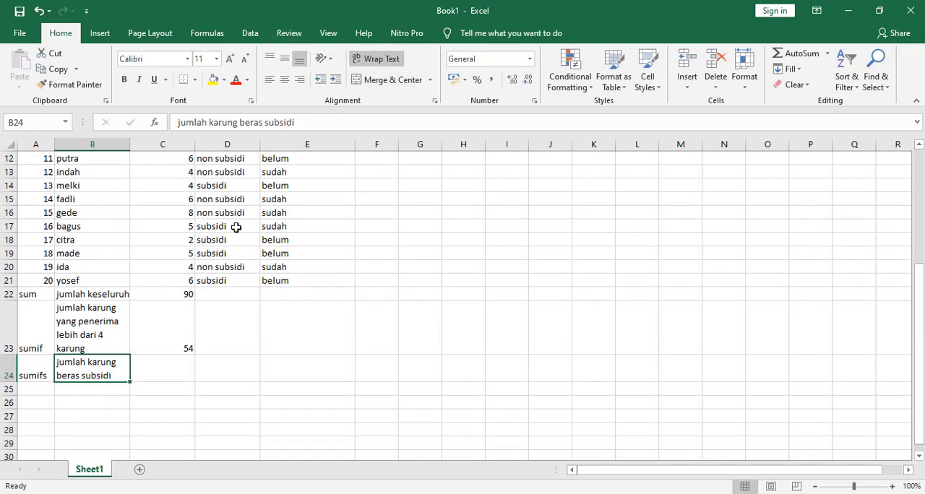
scroll(166, 372, up, 1)
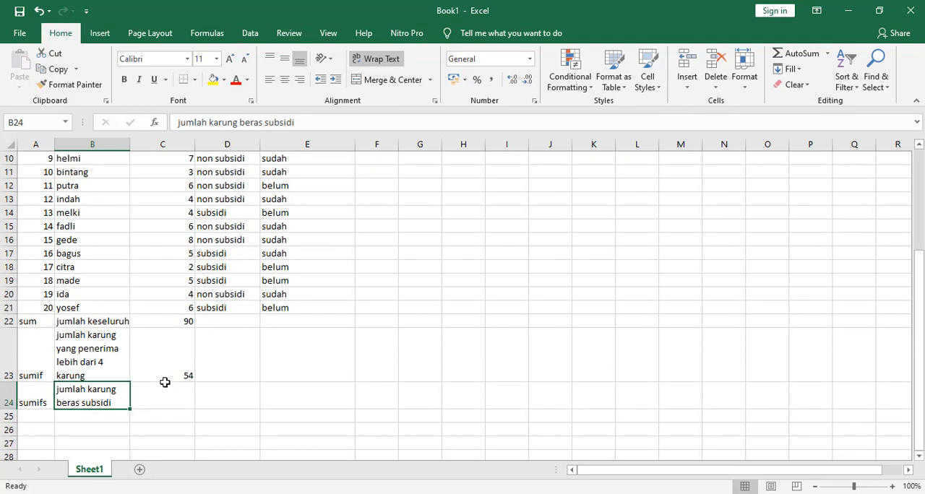
click(162, 395)
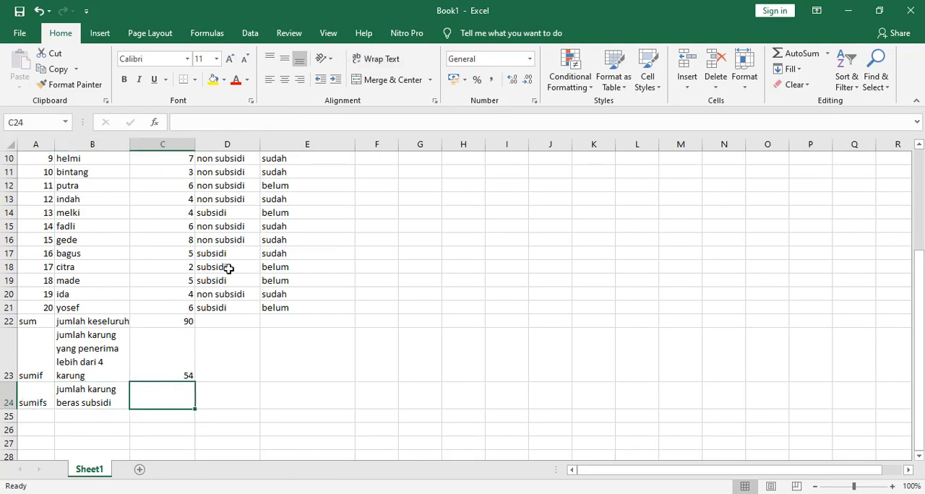
scroll(195, 322, up, 3)
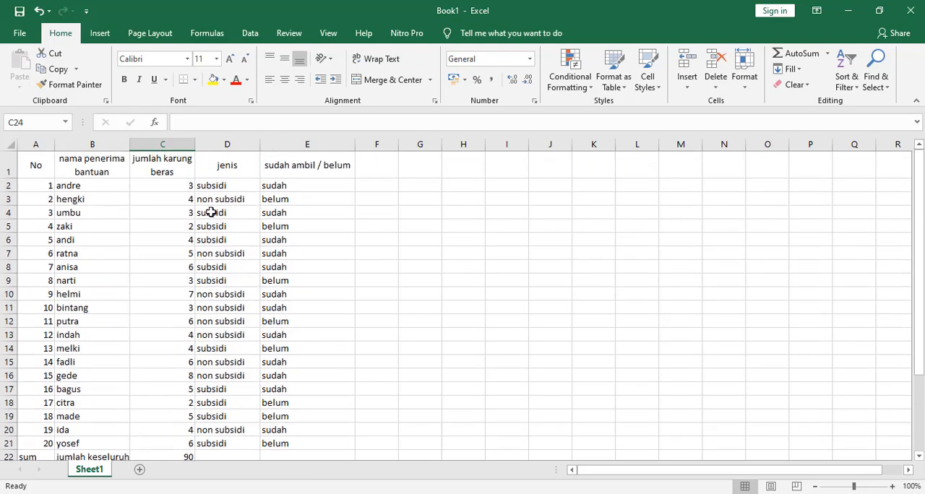
scroll(210, 213, down, 3)
scroll(208, 348, up, 1)
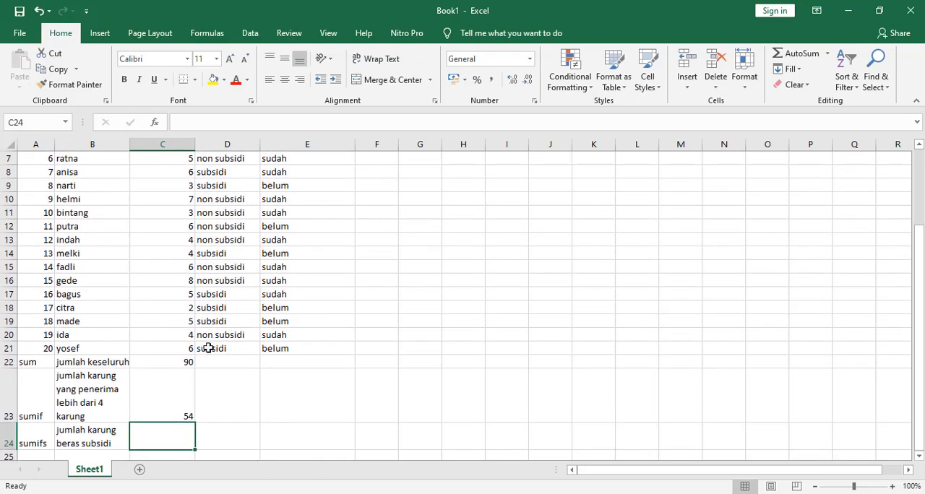
click(181, 350)
click(185, 318)
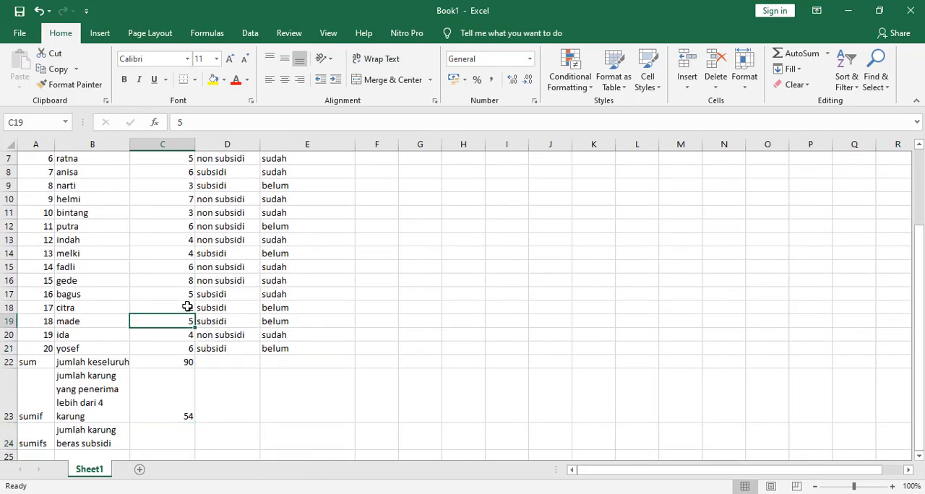
click(187, 307)
click(189, 294)
scroll(216, 240, up, 1)
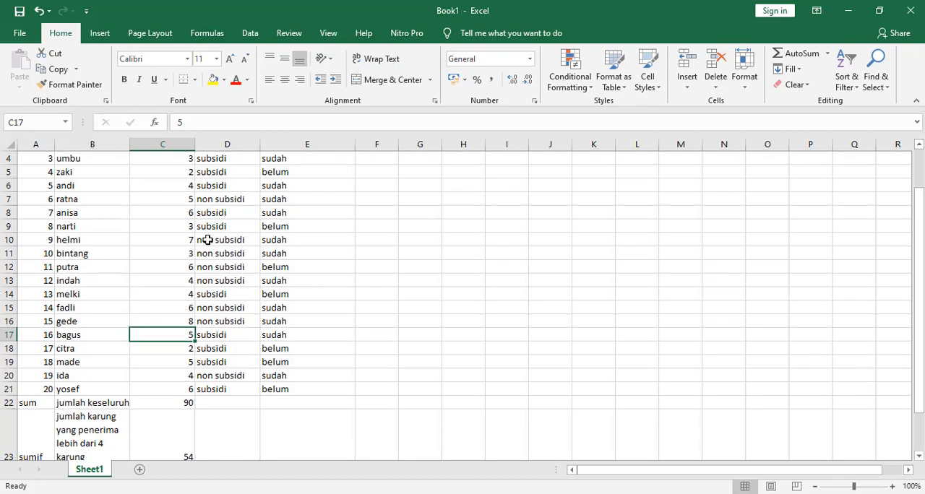
click(187, 214)
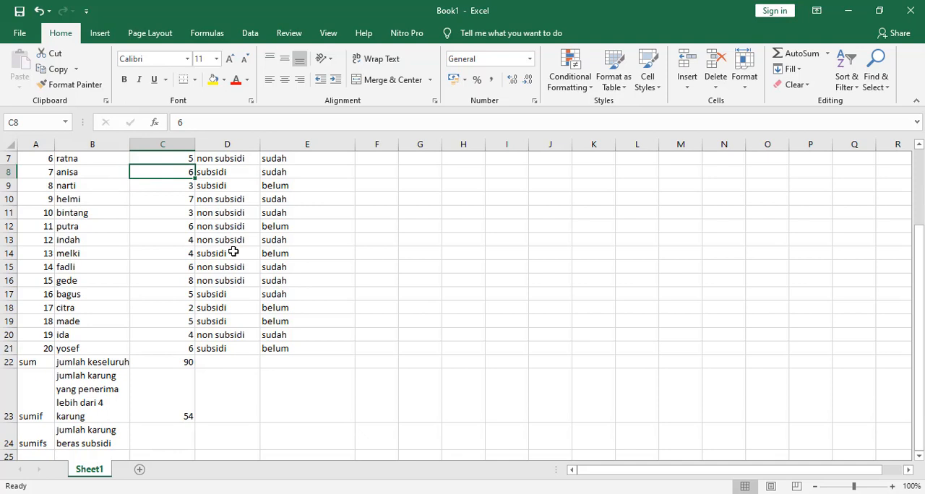
Add up only the subsidi sack counts in cell C24 with the formula =SUMIFS(C2:C21;D2:D21;D2)
scroll(185, 324, down, 3)
click(173, 313)
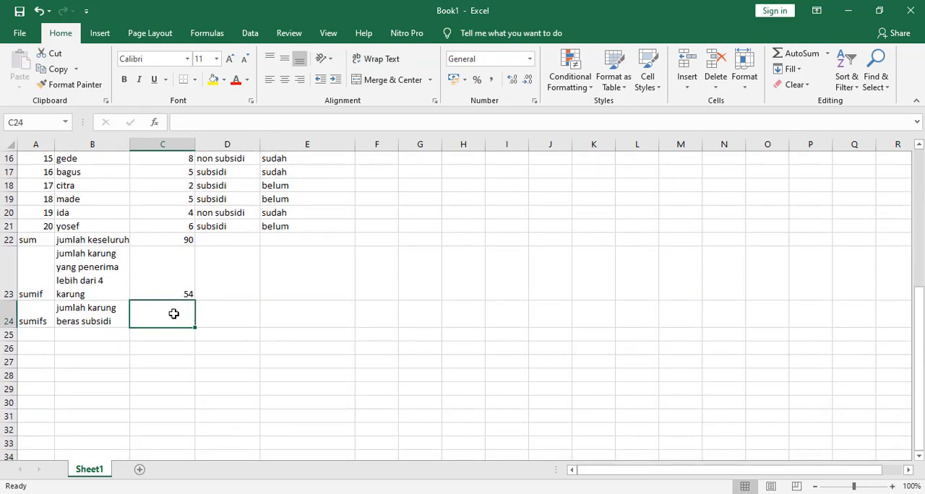
text(=sum)
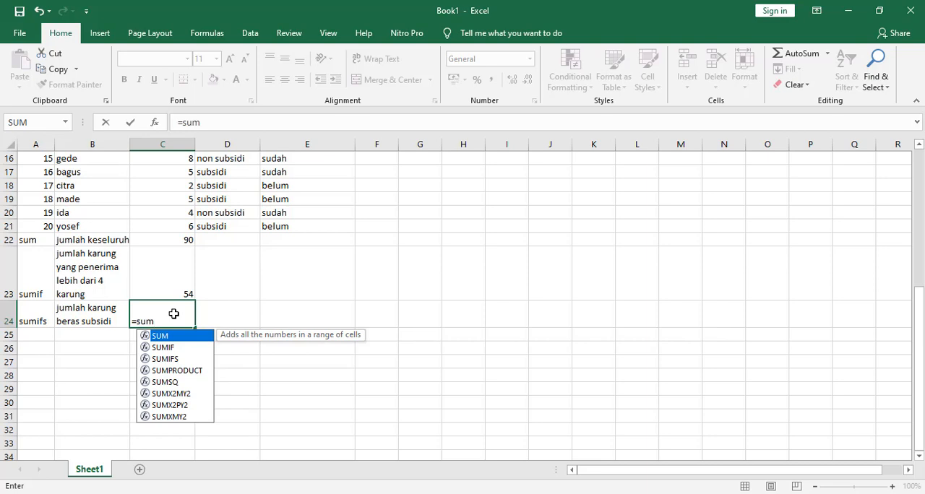
text(if)
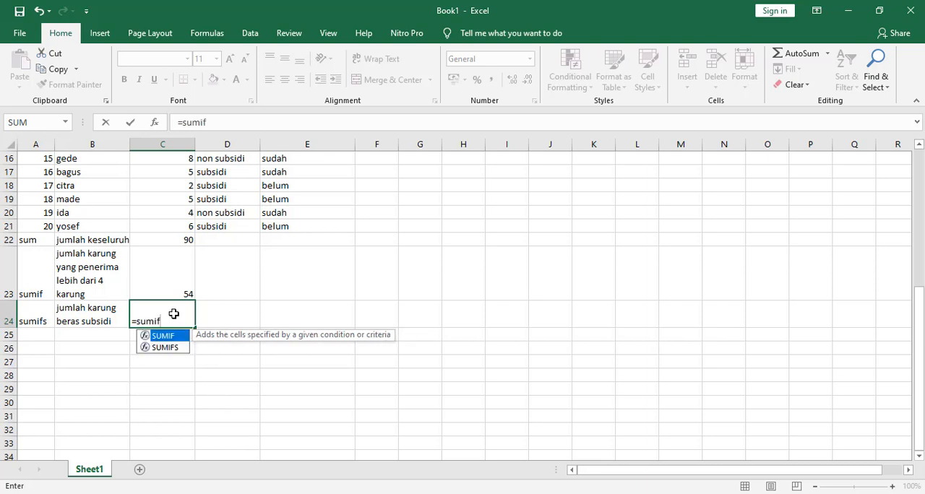
double_click(153, 347)
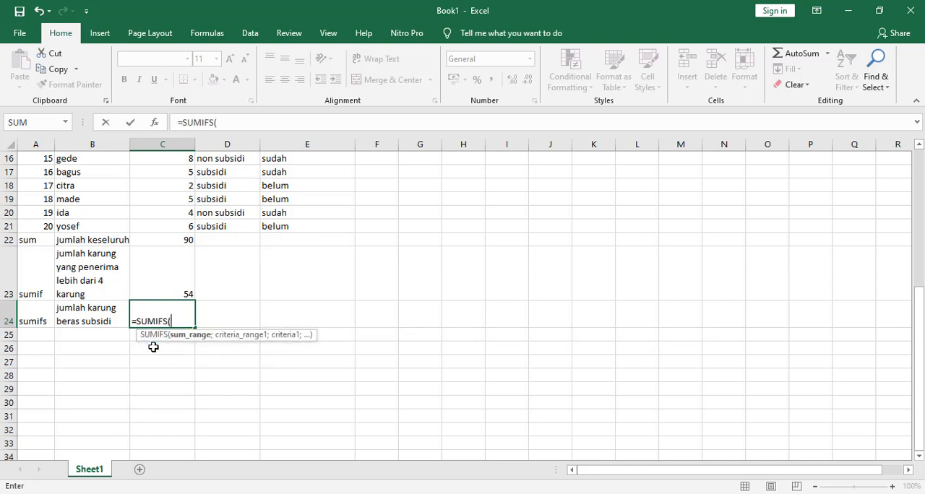
scroll(177, 307, up, 2)
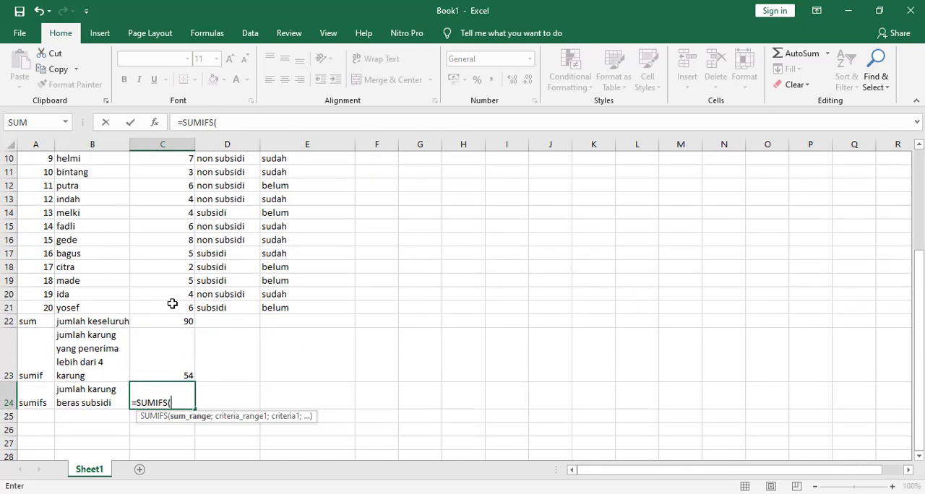
drag(170, 310, 181, 190)
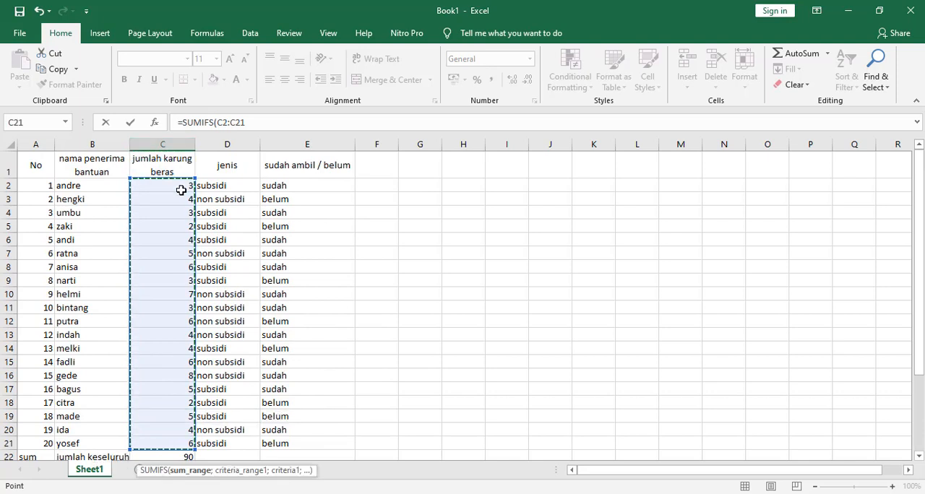
text(;)
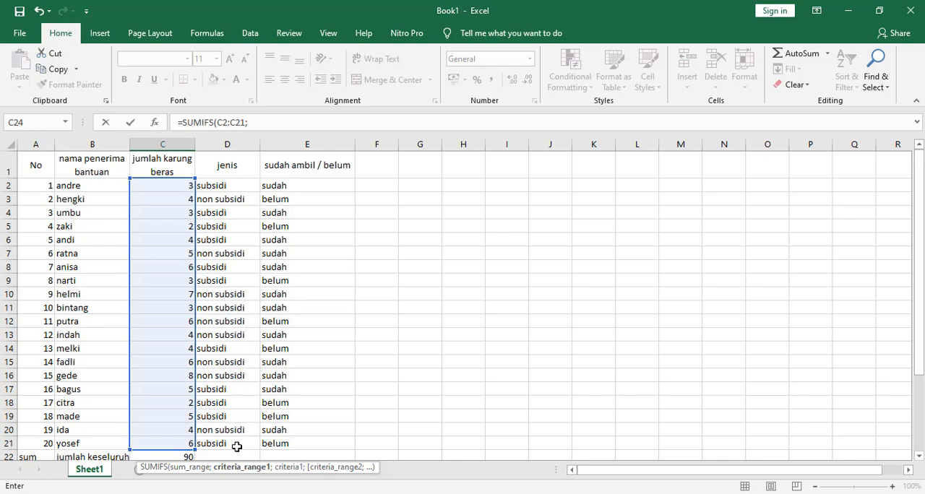
drag(237, 446, 236, 184)
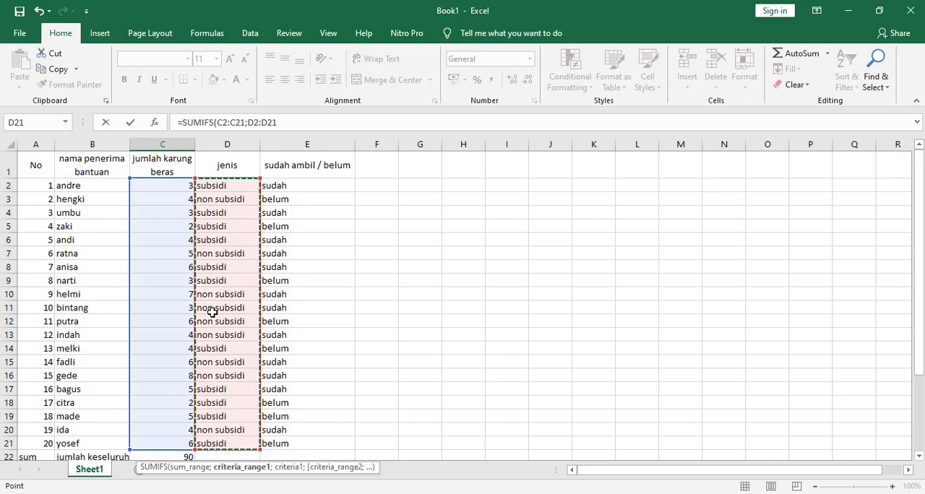
text(;)
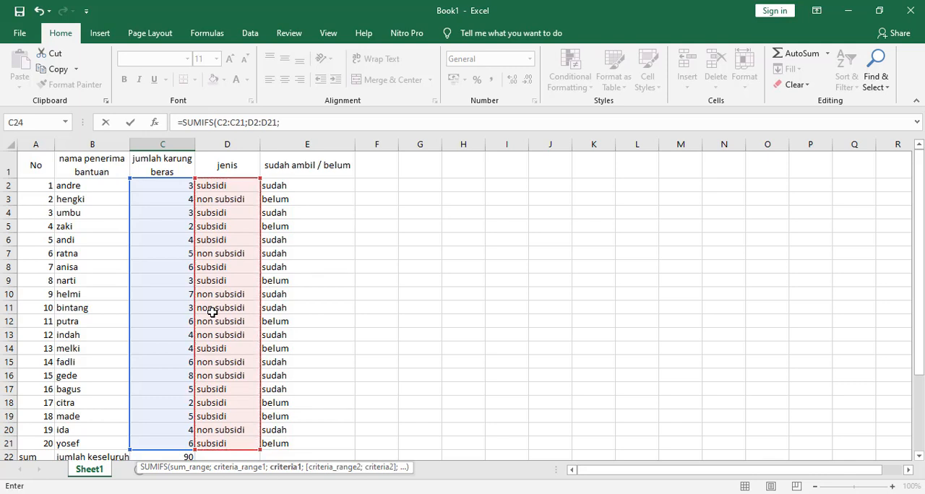
click(216, 186)
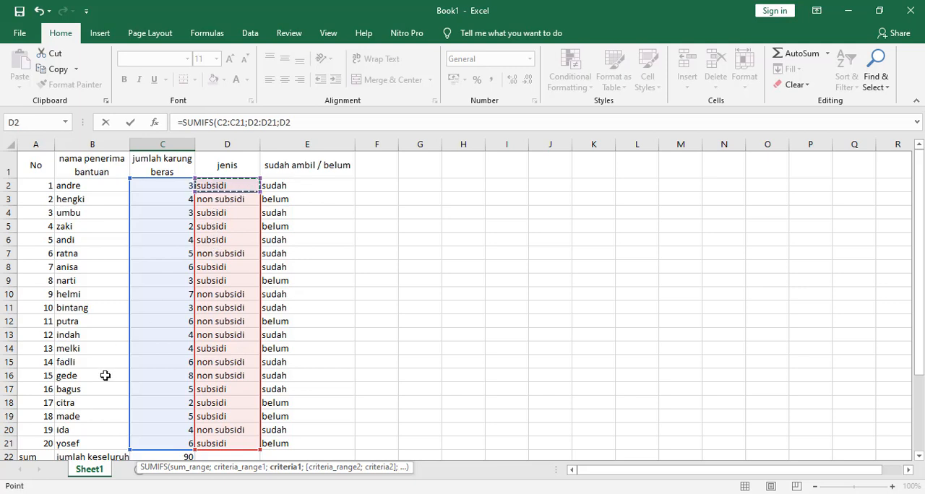
key(Return)
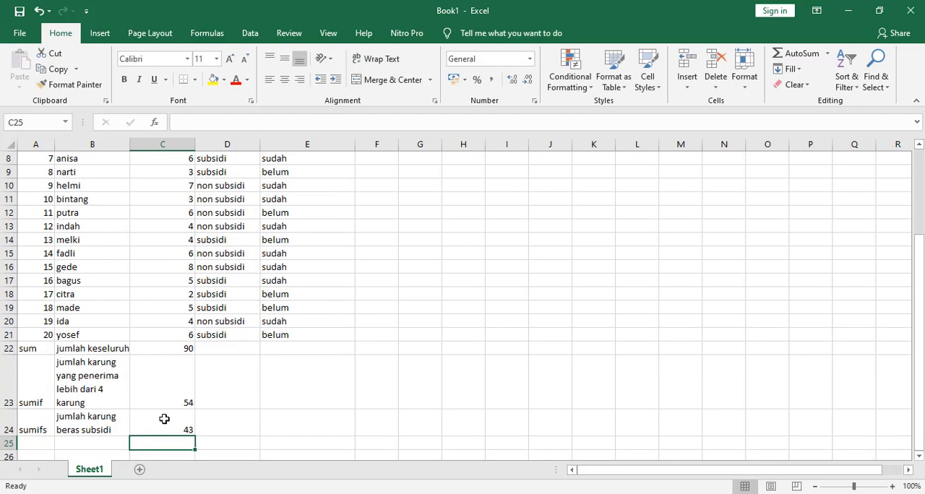
click(167, 420)
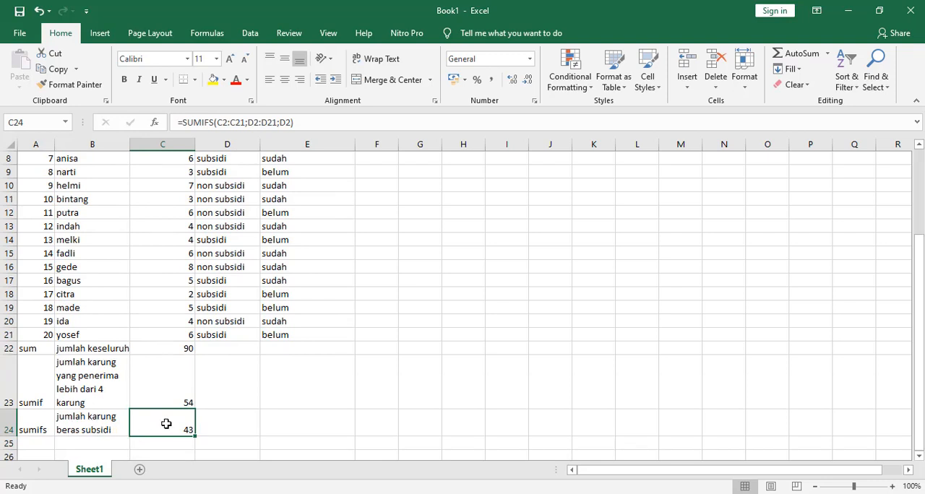
Enter the description "jumlah karung beras non sumsidi" in cell B25 and wrap its text within the column
click(82, 443)
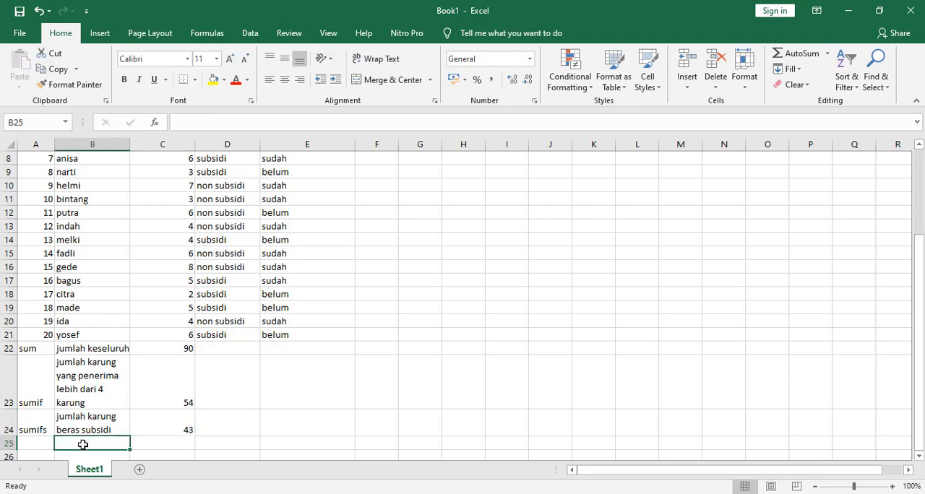
text(jumlah)
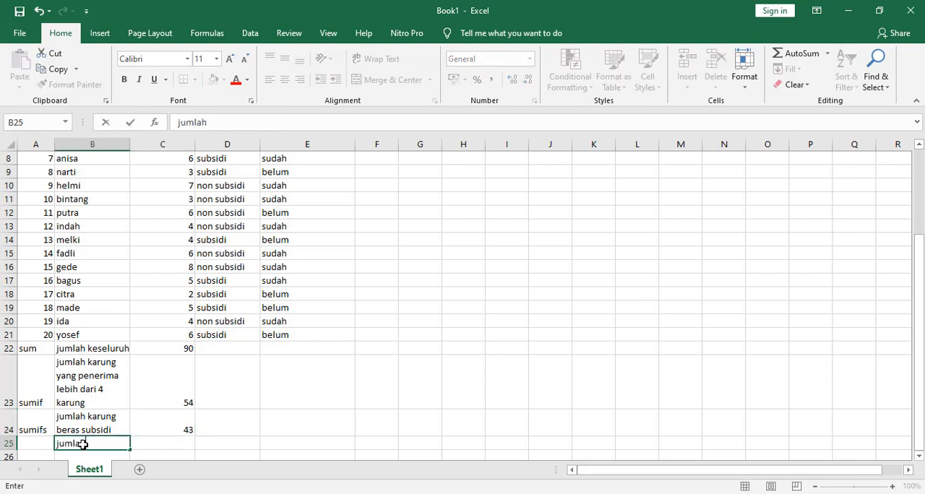
text( karung beras)
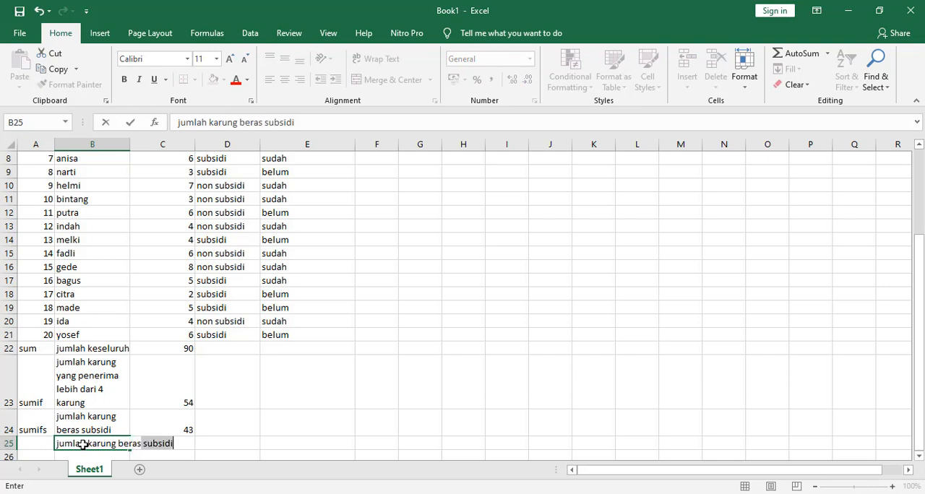
text( non)
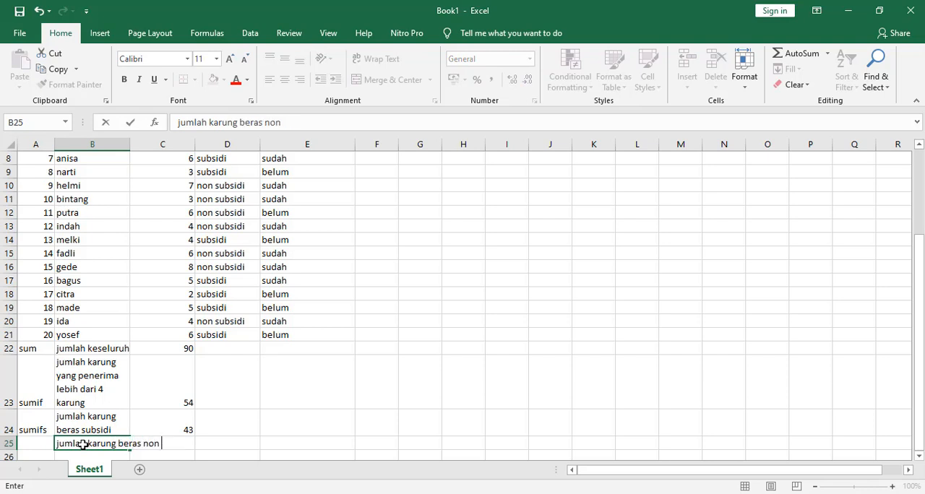
text( sumsidi)
key(Return)
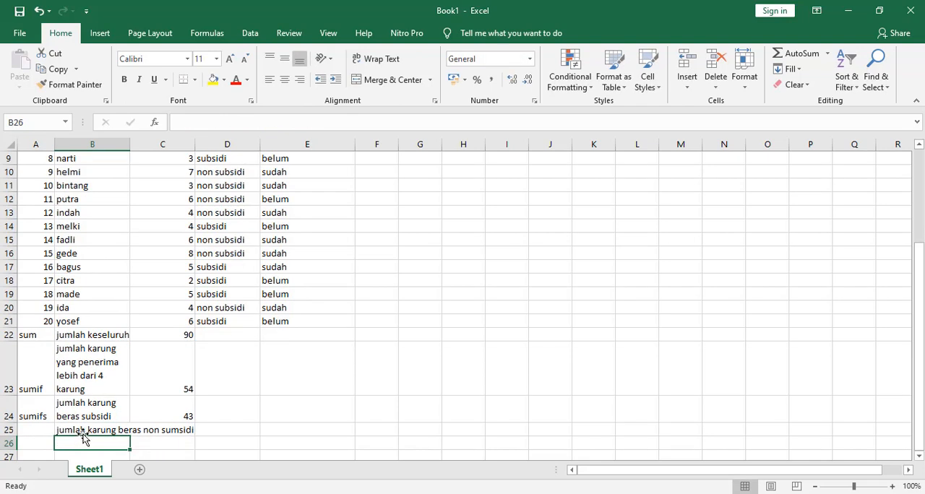
click(83, 426)
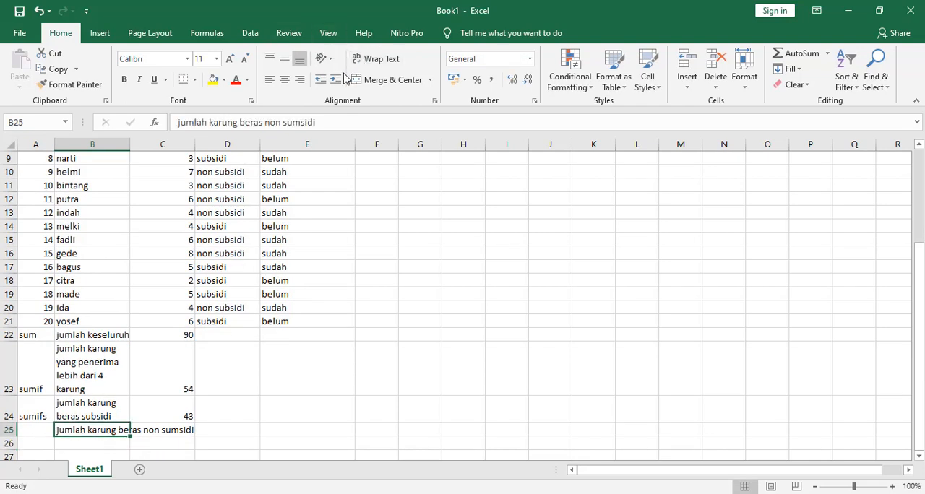
click(370, 59)
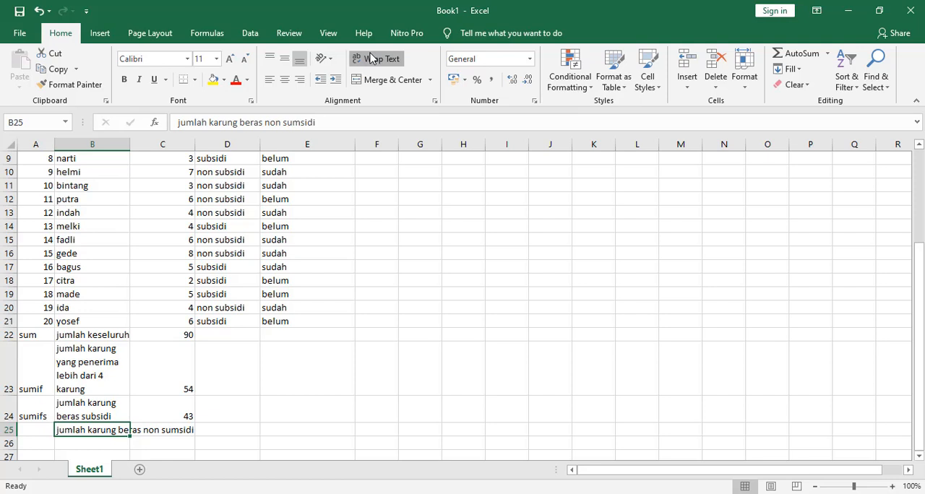
Add up the non subsidi sack counts in cell C25 with =SUMIFS(C2:C21;D2:D21;D3) and compare it with the totals in C24 and C22
click(151, 439)
text(=sum)
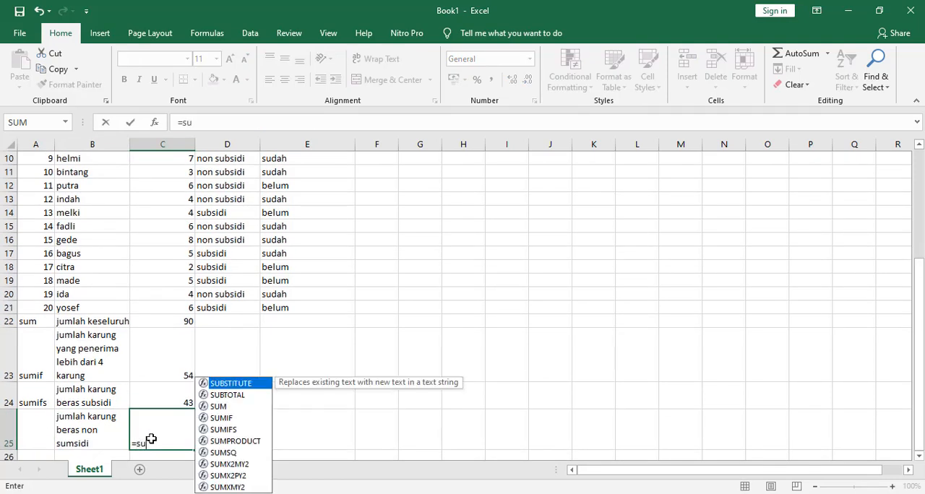
double_click(228, 432)
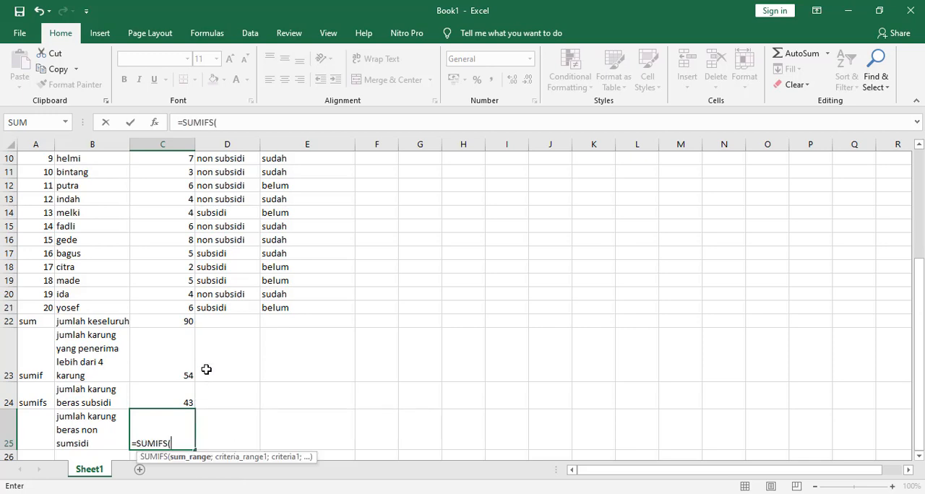
drag(179, 309, 192, 186)
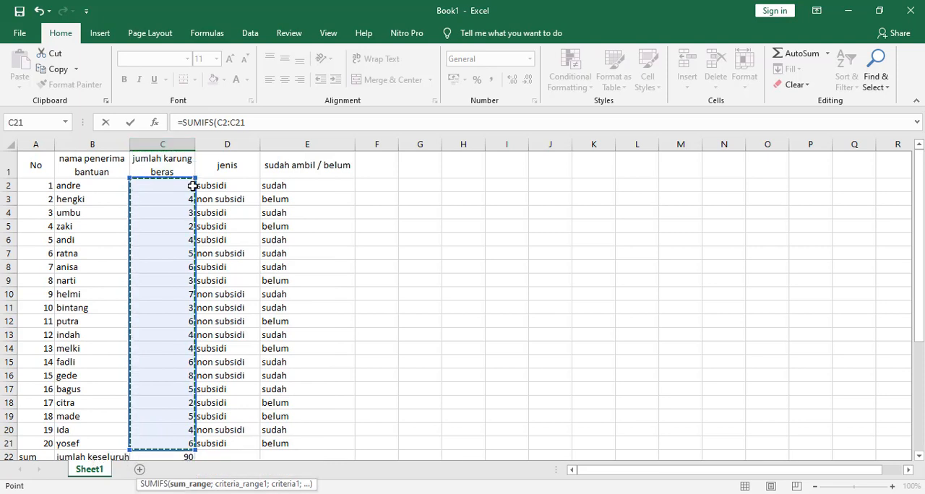
text(;)
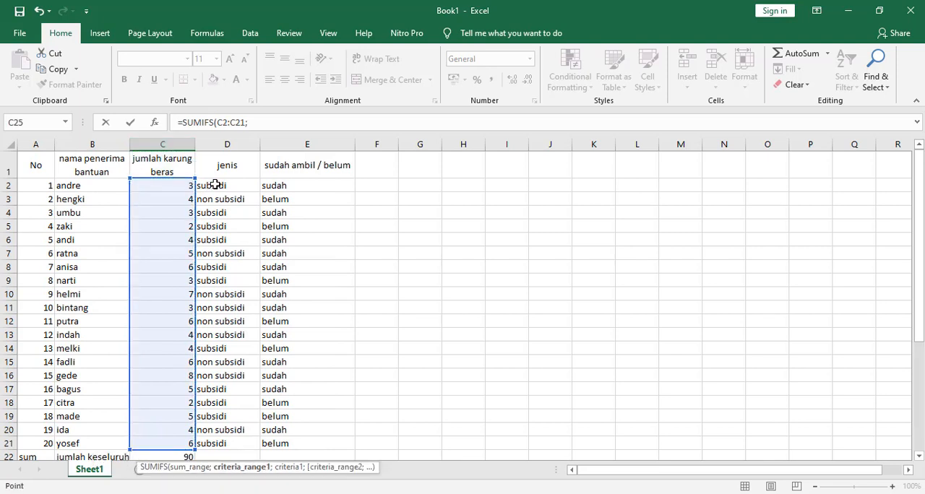
drag(210, 186, 220, 443)
text(;)
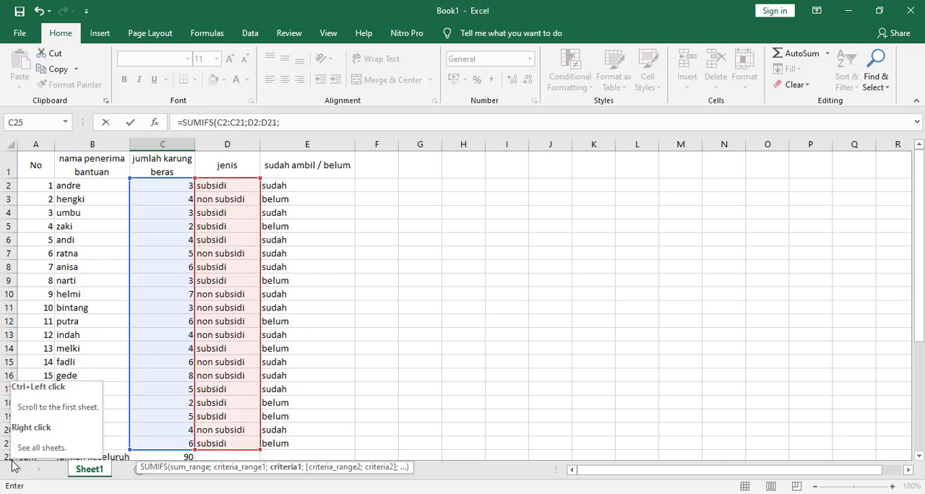
click(227, 203)
key(Return)
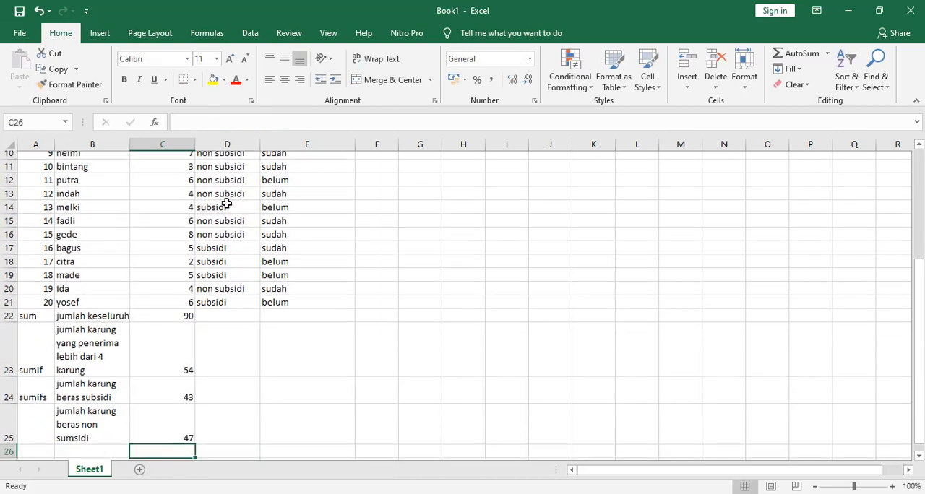
click(174, 421)
click(172, 381)
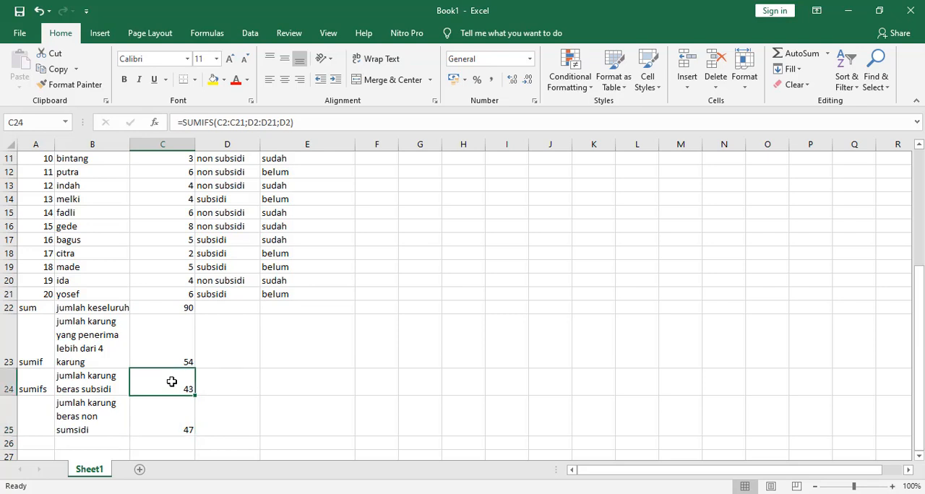
click(178, 305)
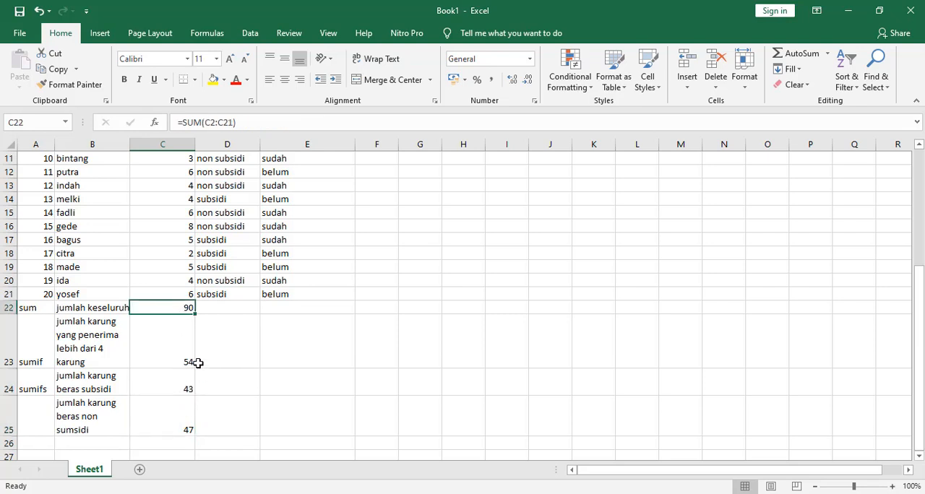
scroll(197, 361, up, 4)
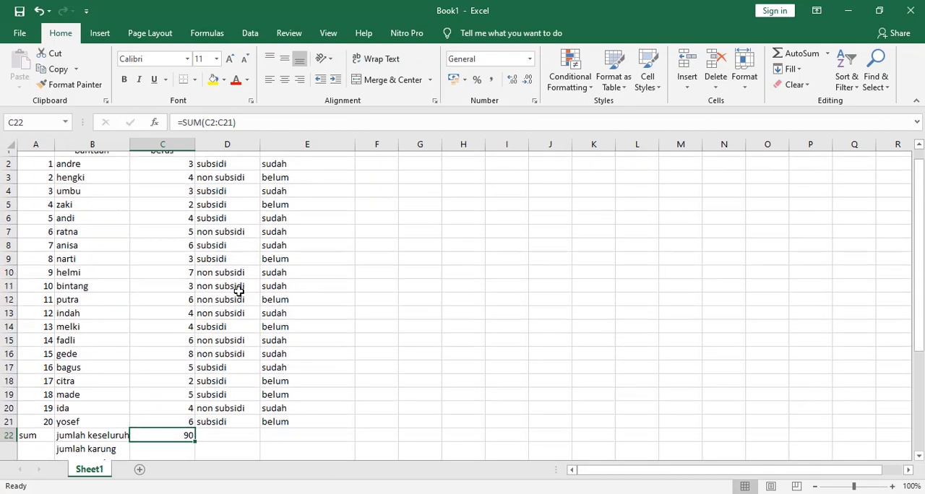
scroll(207, 253, down, 6)
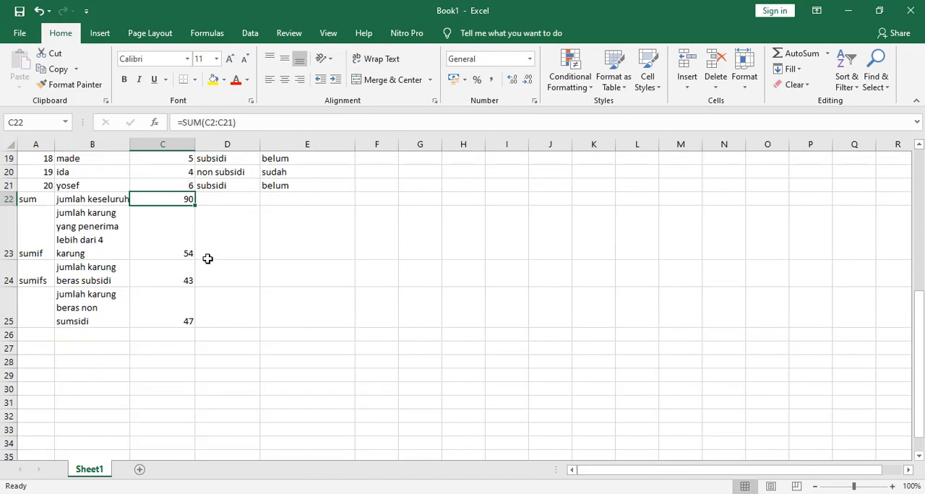
Enter the description "jumlah karung beras subsidi yang sudah diambil" in cell B26 and wrap its text within the column
click(71, 334)
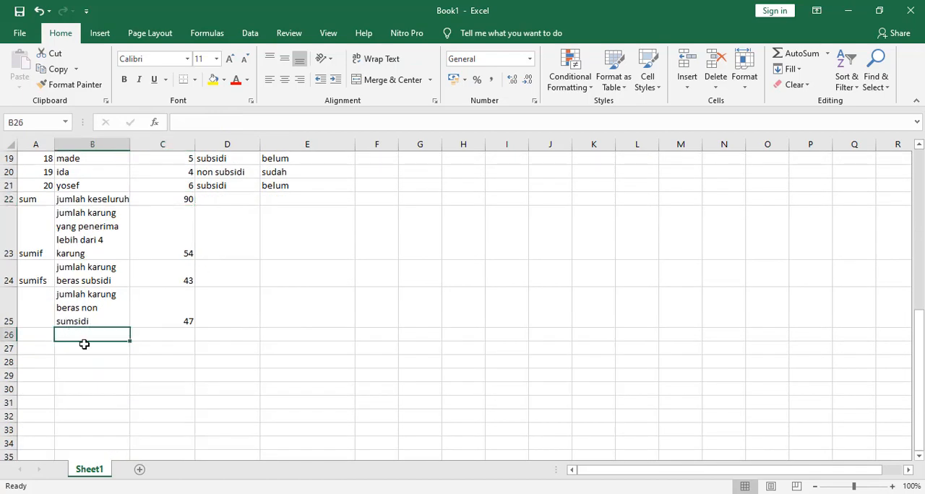
scroll(80, 341, up, 4)
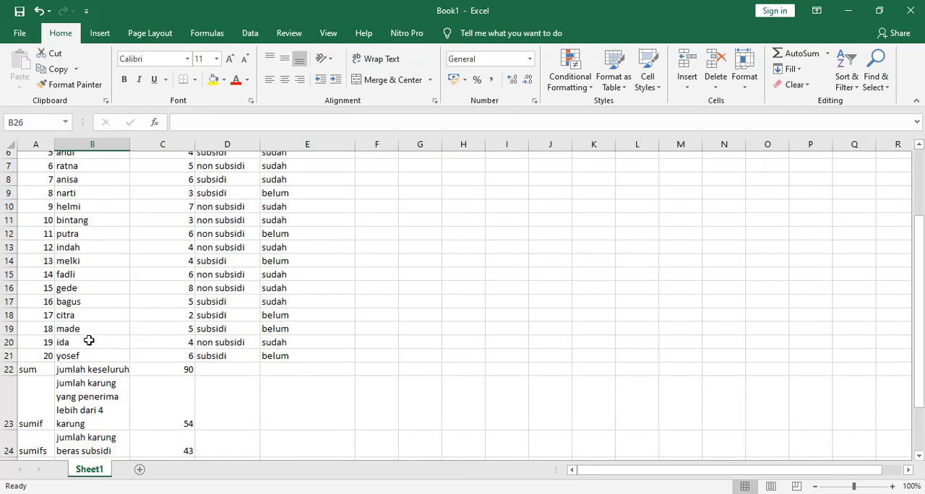
scroll(88, 343, down, 3)
text(j)
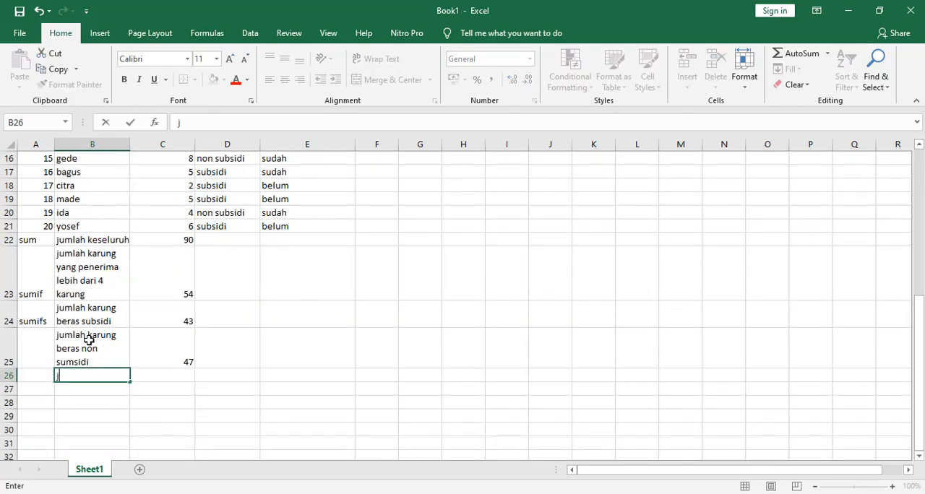
text(umlah karung)
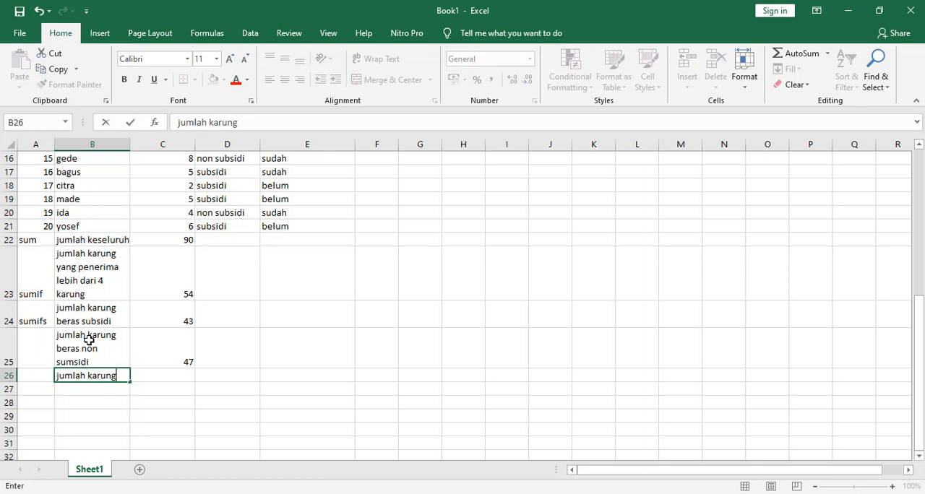
text( beras subsidi)
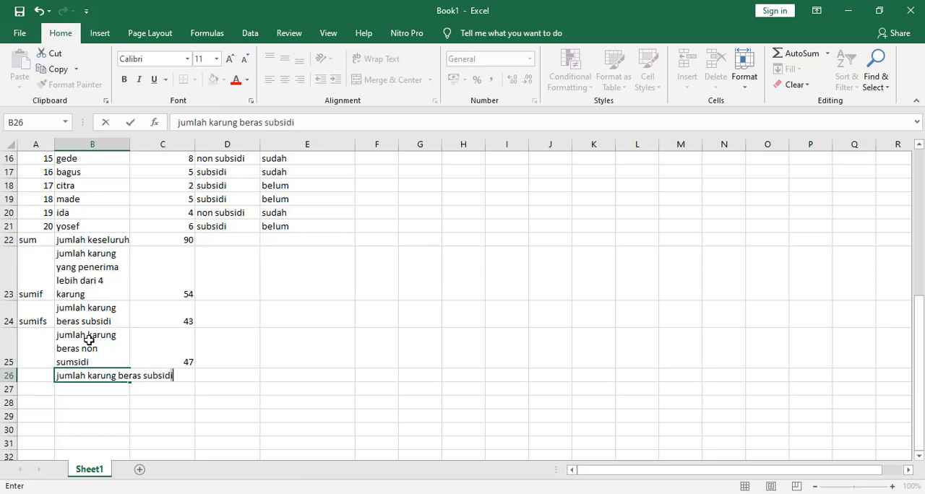
text( yang sudah diambil)
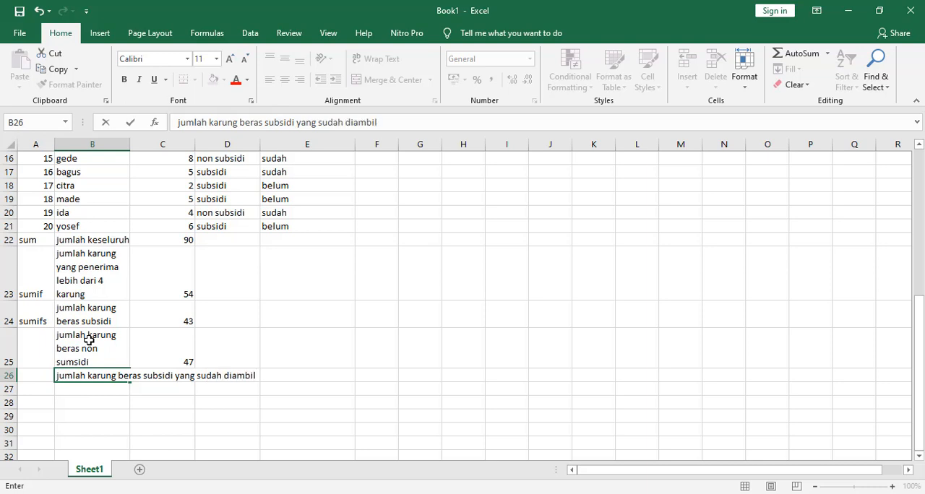
key(Return)
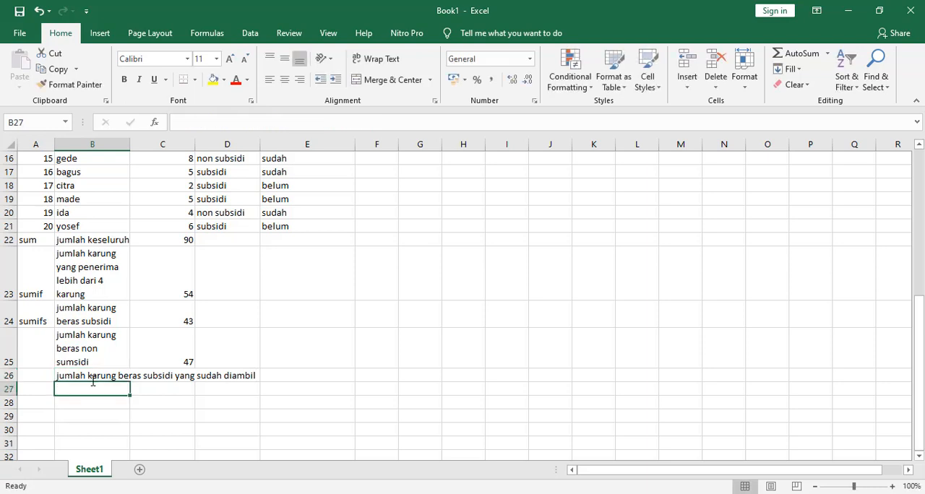
click(85, 375)
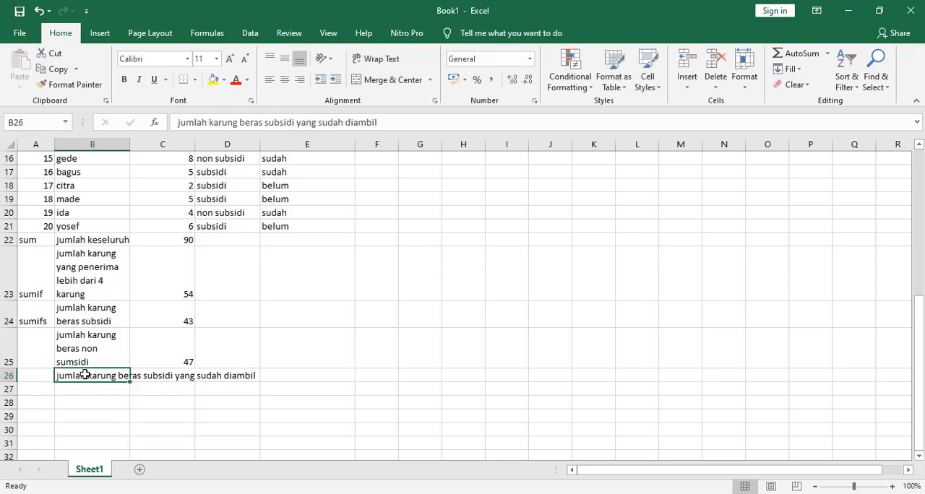
click(357, 59)
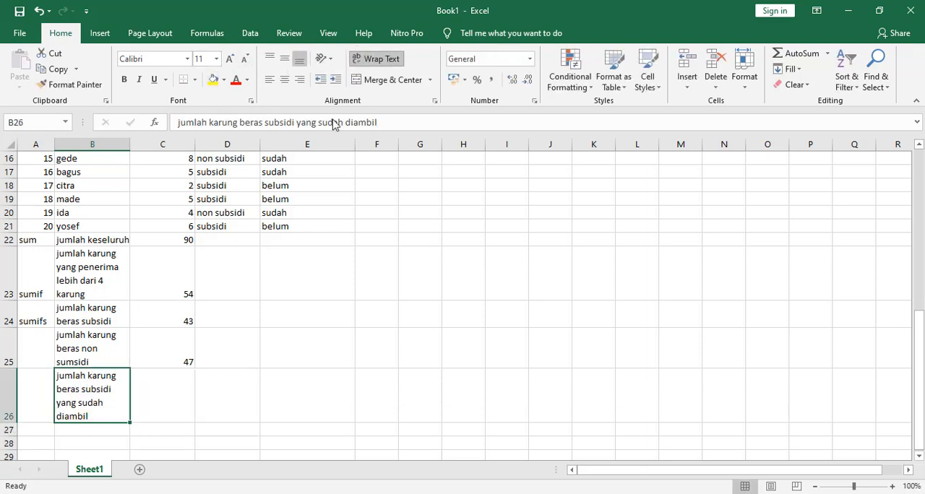
Start a SUMIFS formula in cell C26 that sums C2:C21 where D2:D21 matches the subsidi entry in D2
scroll(118, 281, up, 2)
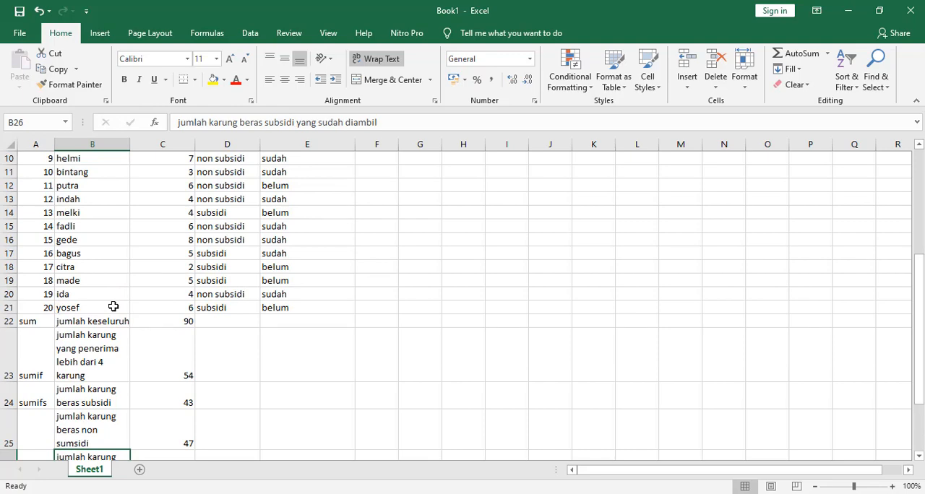
scroll(162, 371, down, 2)
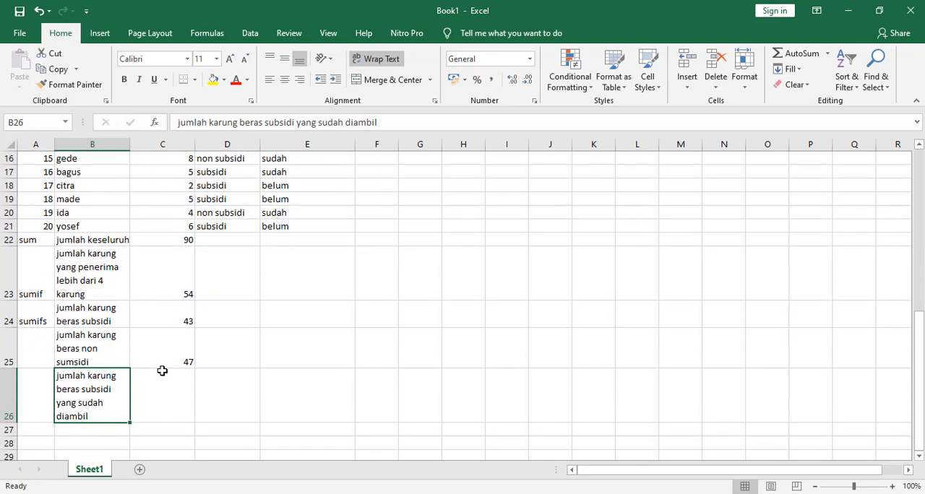
click(150, 390)
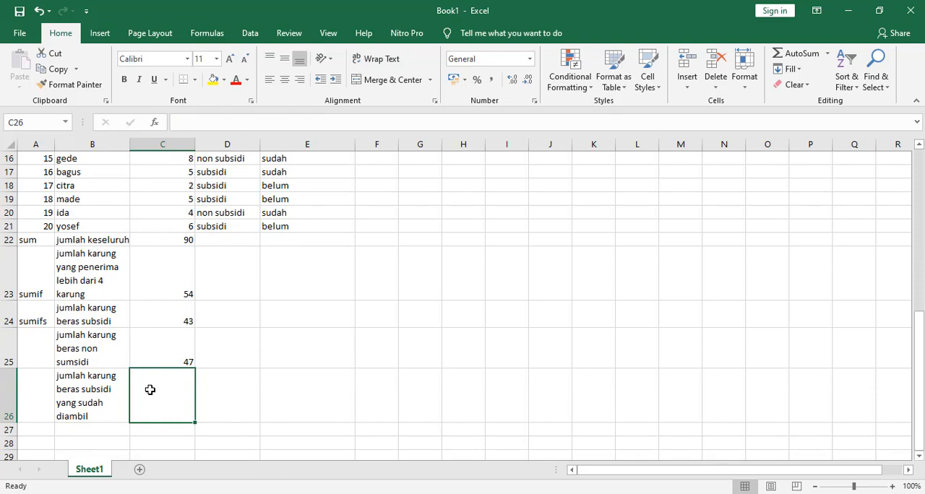
text(=)
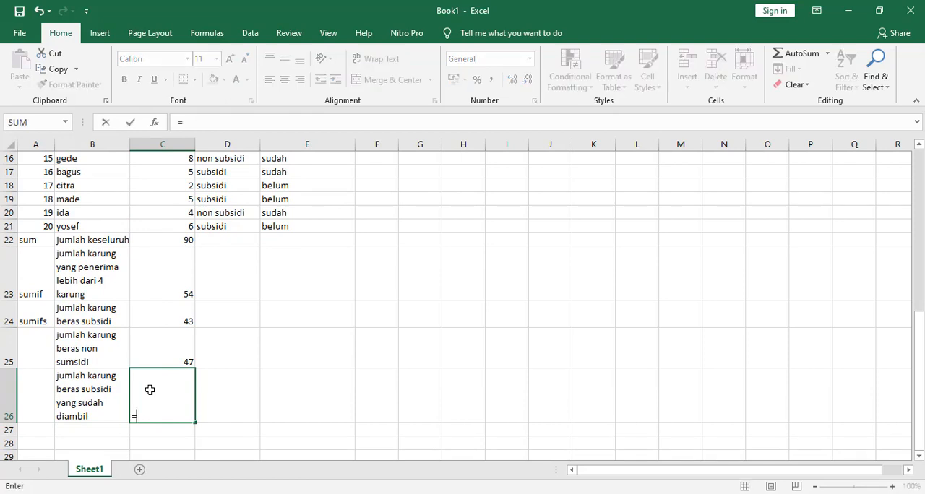
text(sum)
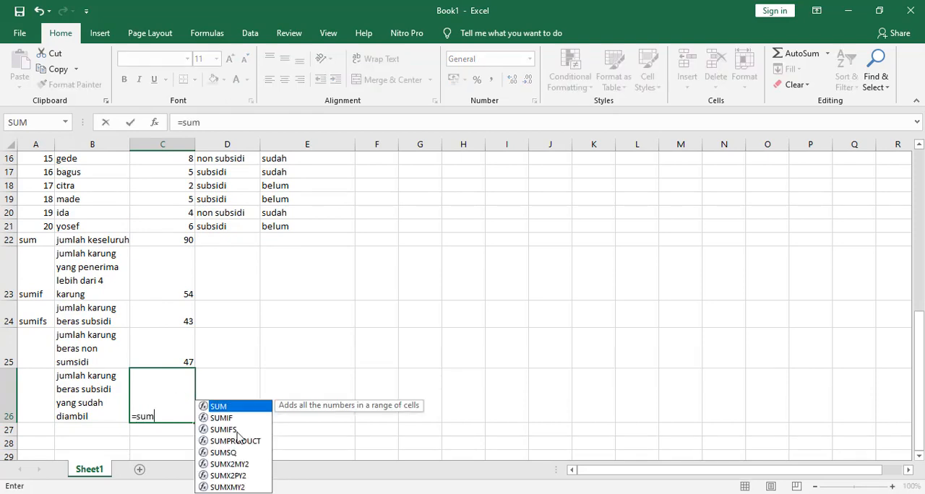
double_click(237, 431)
scroll(169, 295, up, 2)
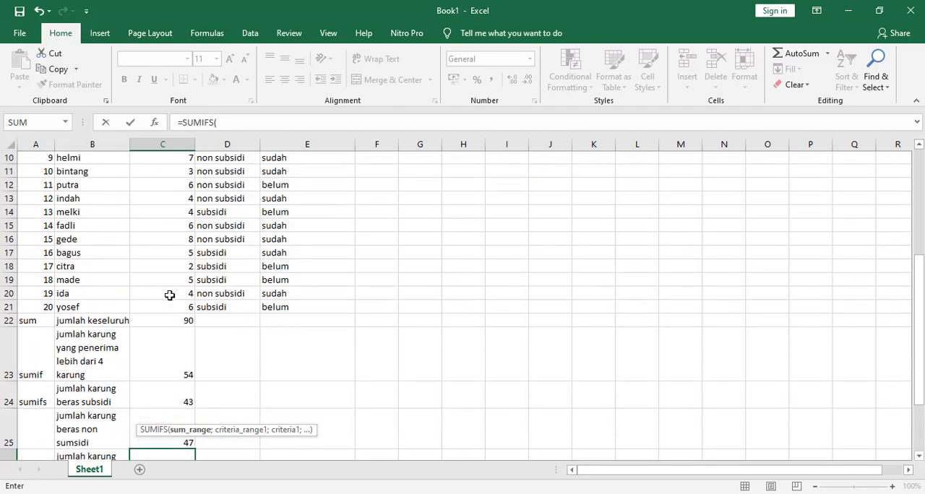
drag(166, 308, 180, 184)
text(;)
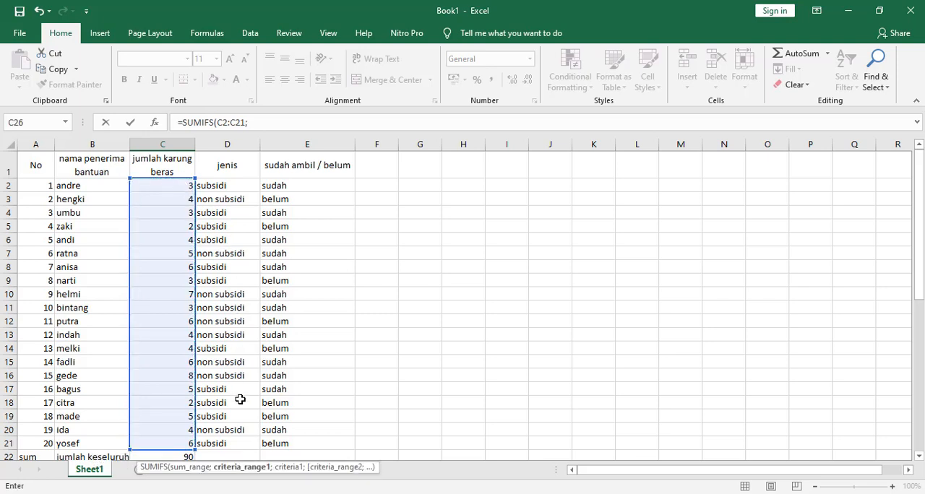
drag(226, 442, 246, 186)
text(;)
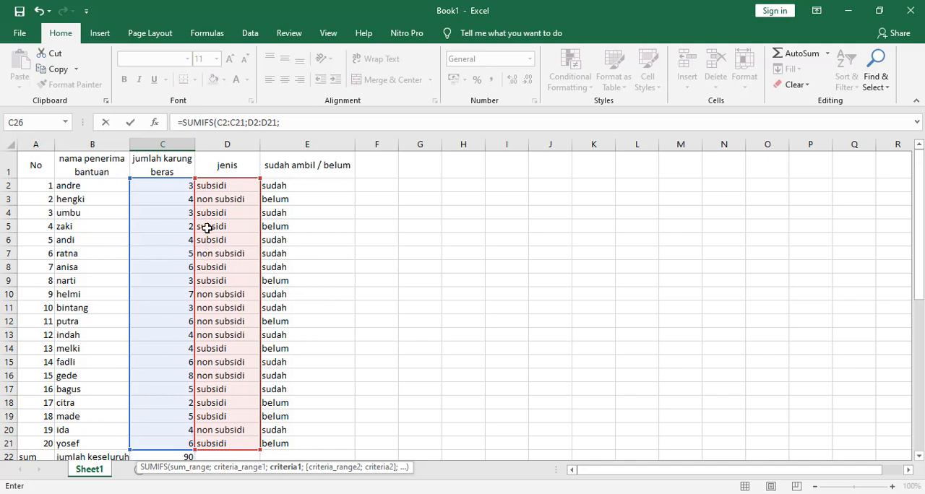
click(218, 186)
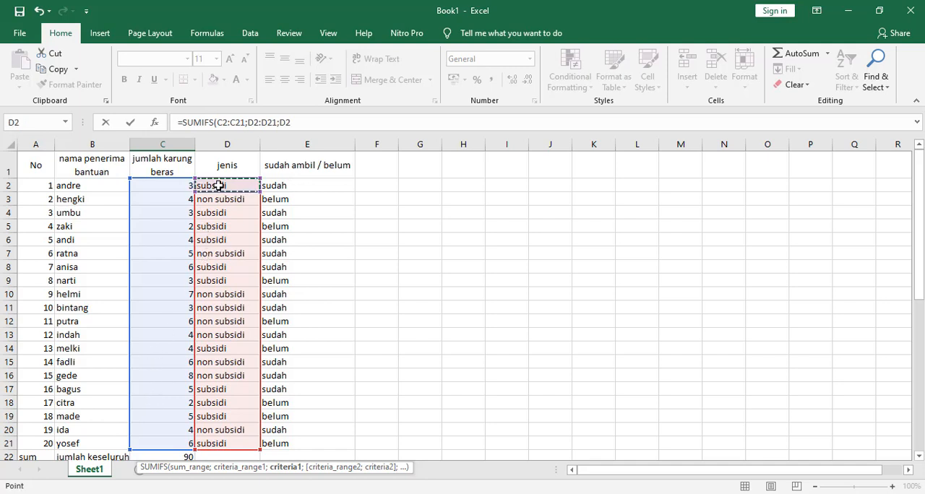
text(;)
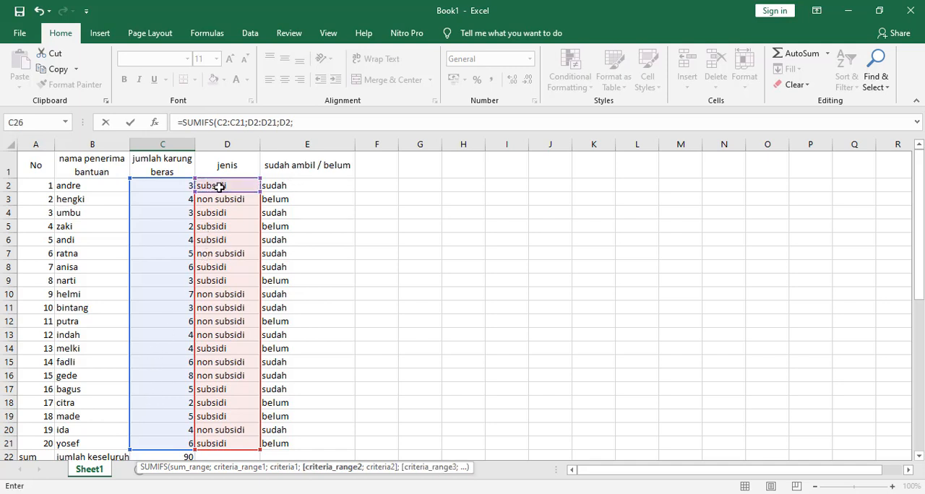
Complete the C26 formula with the second criterion E2:E21;E2 for already collected sacks, and check it against the table
drag(295, 185, 302, 443)
text(;)
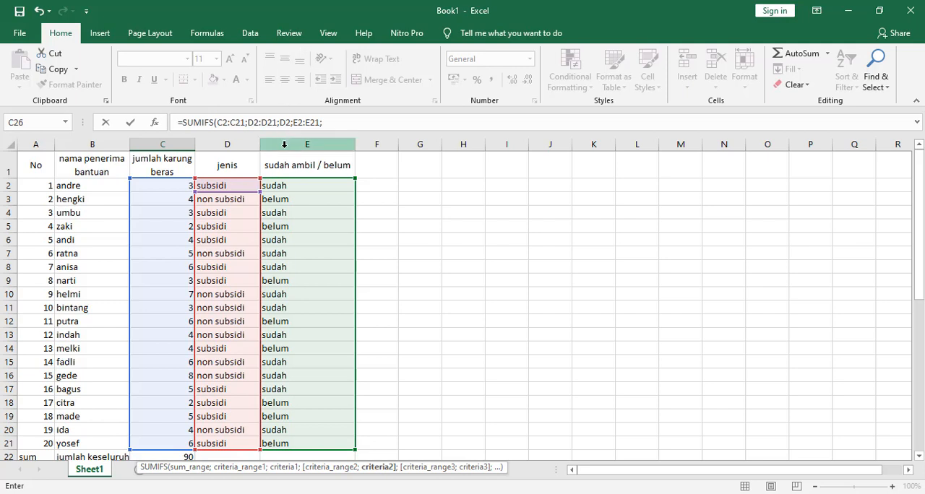
click(283, 187)
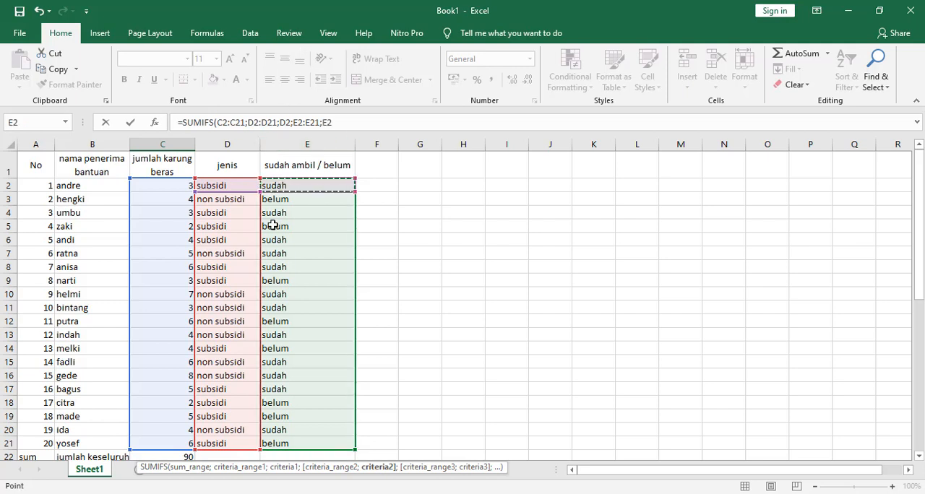
key(Return)
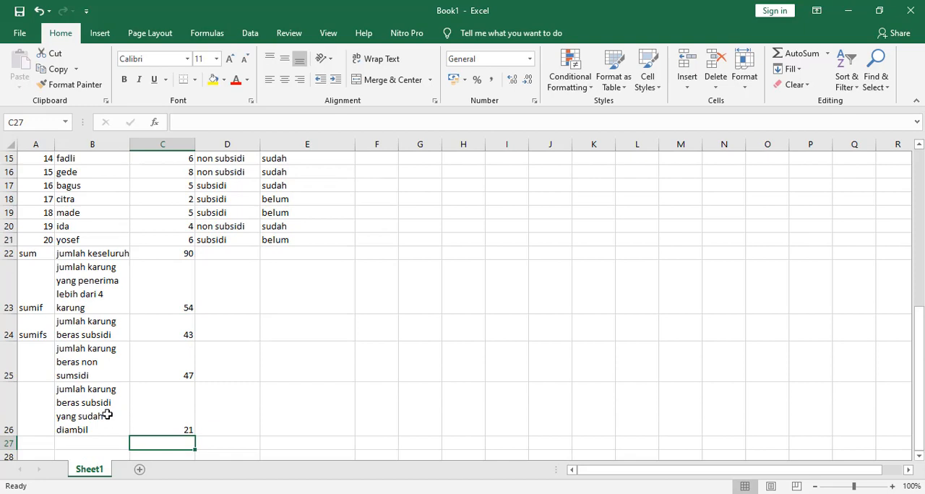
click(151, 418)
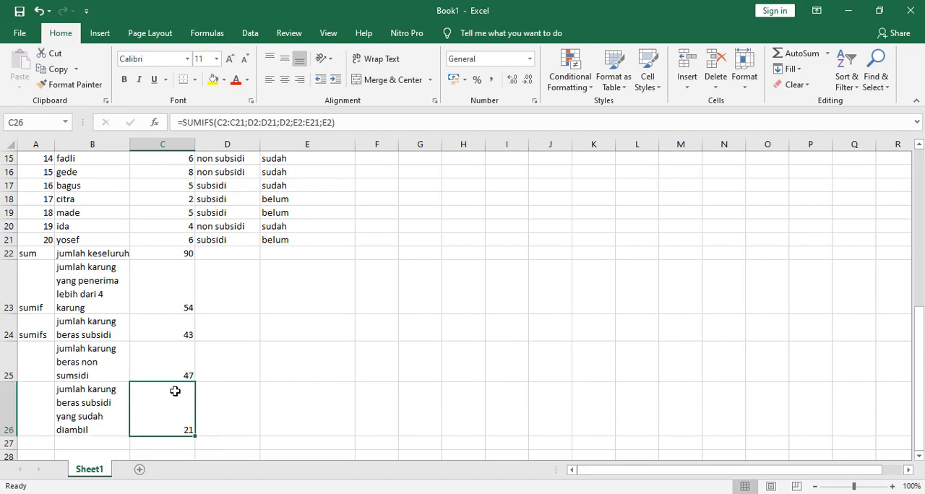
scroll(175, 391, up, 5)
scroll(175, 390, down, 5)
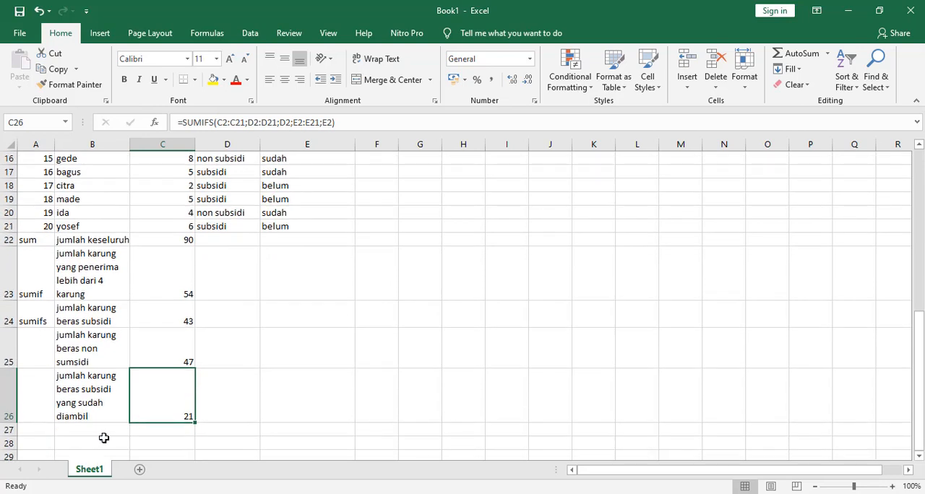
Enter the description "jumlah karung beras subsidi yang belum diambil" in cell B27 and compare the totals in C24 and C26
click(82, 431)
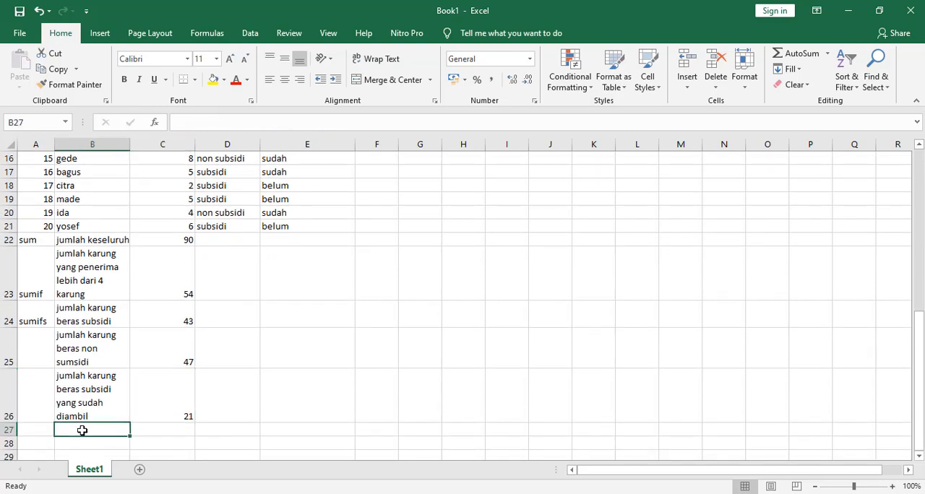
text(jumlah kar)
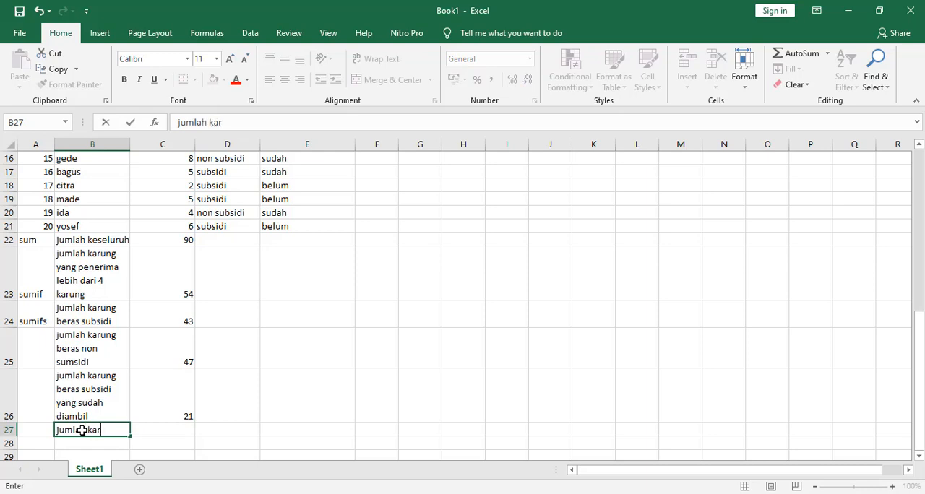
text(ung beras subsidi)
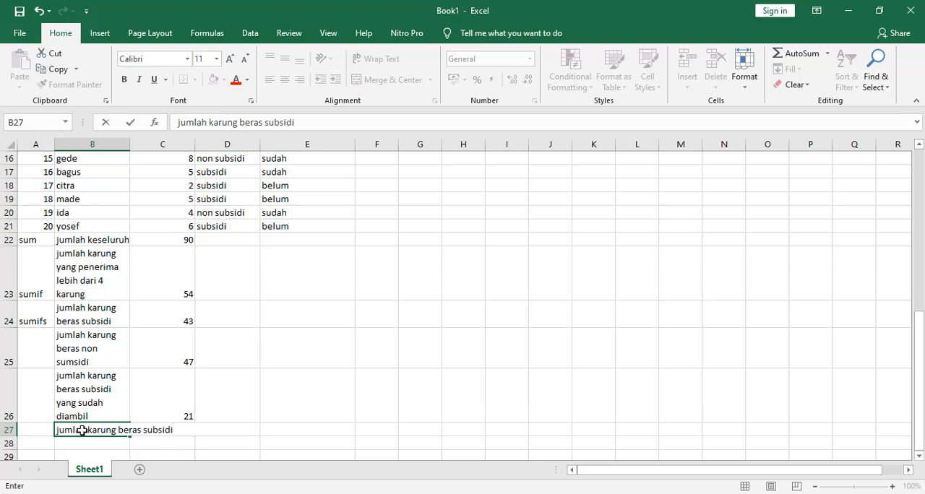
text(yang)
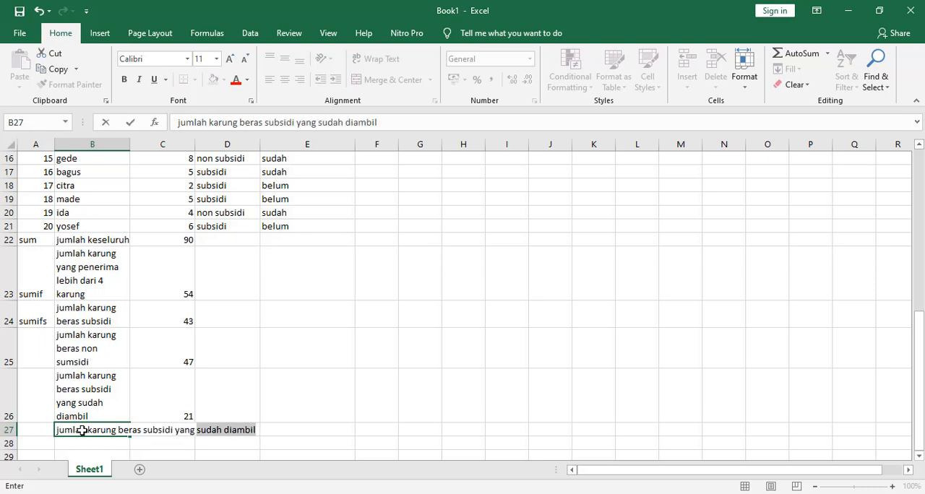
text( belum di)
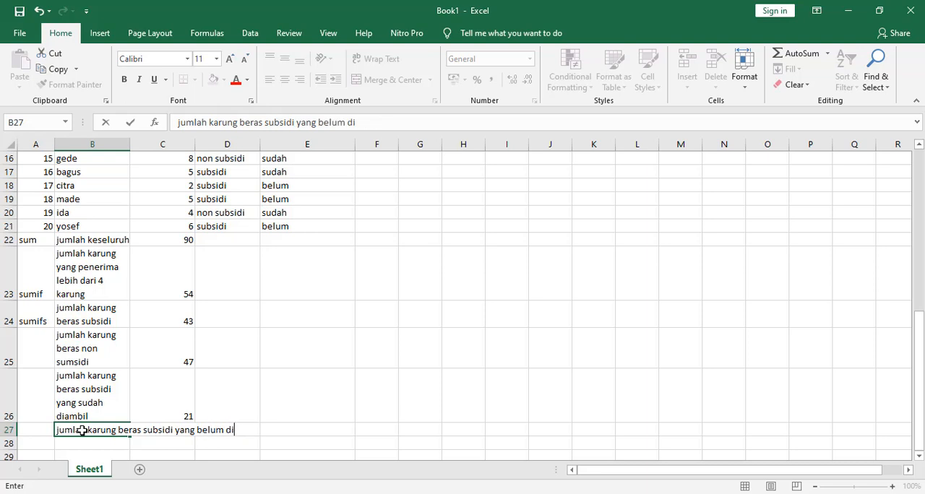
text(ambil)
key(Return)
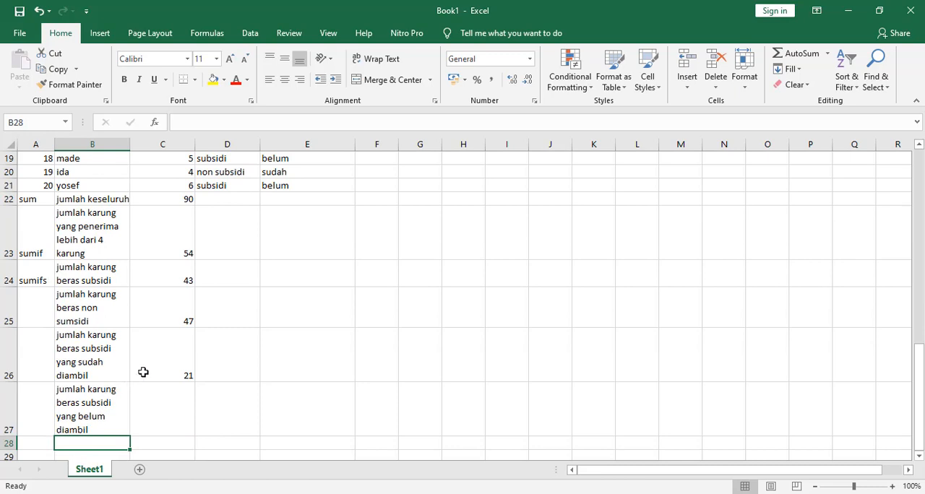
click(165, 365)
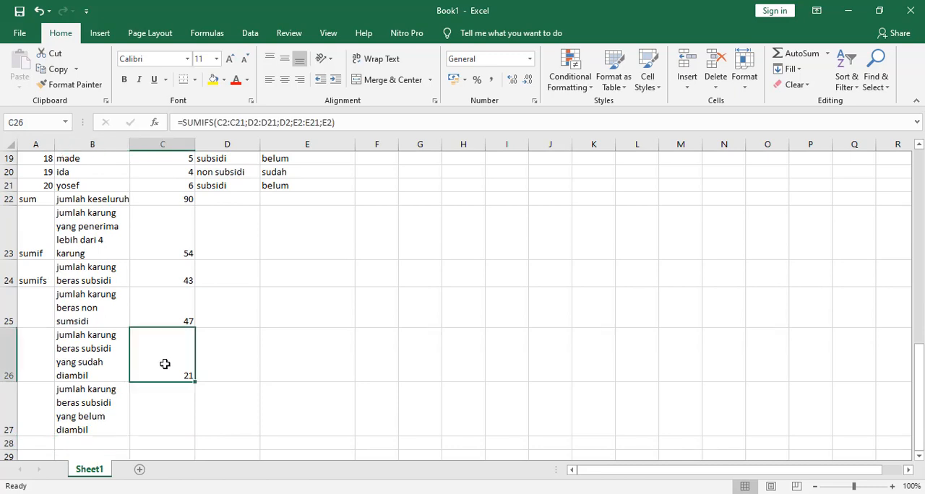
click(156, 272)
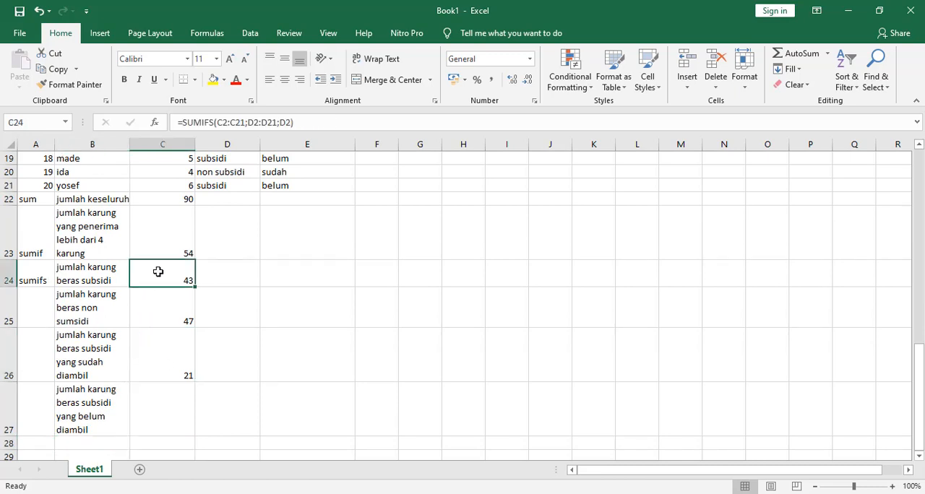
click(161, 361)
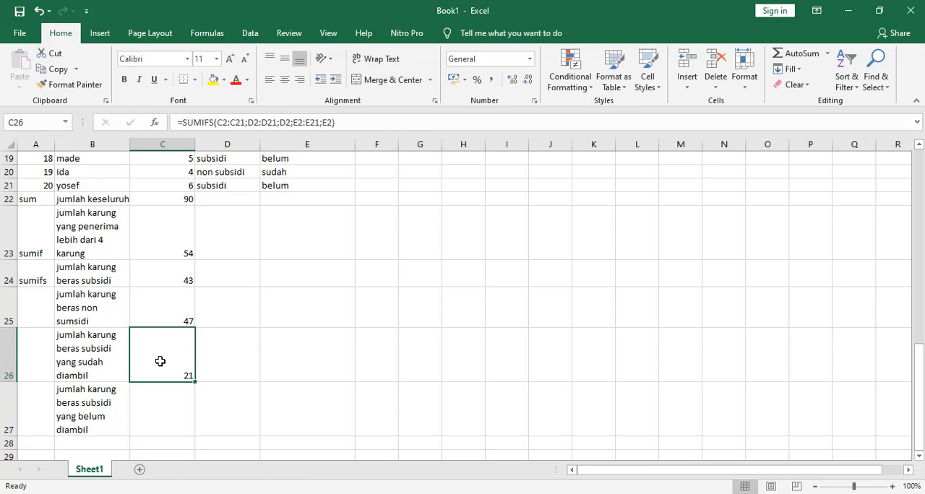
Start a SUMIFS formula in cell C27 with the sack counts in C2:C21 as the sum range
click(173, 408)
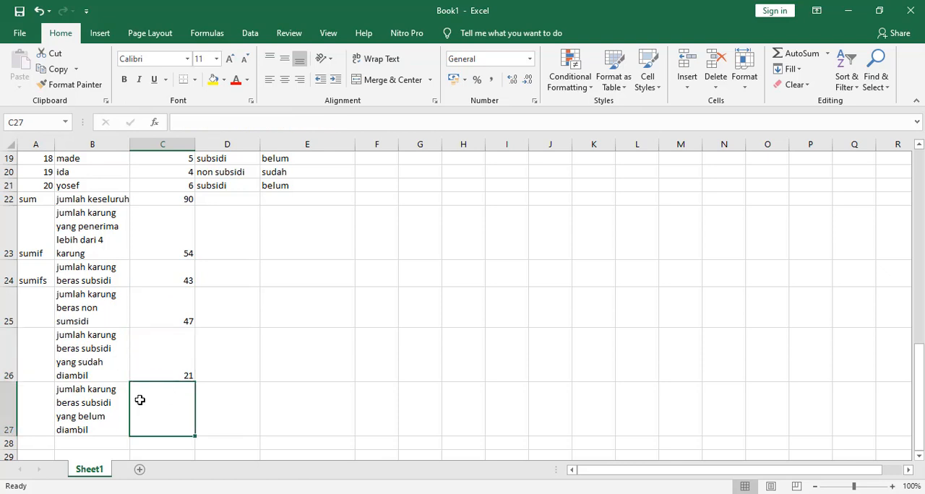
text(=)
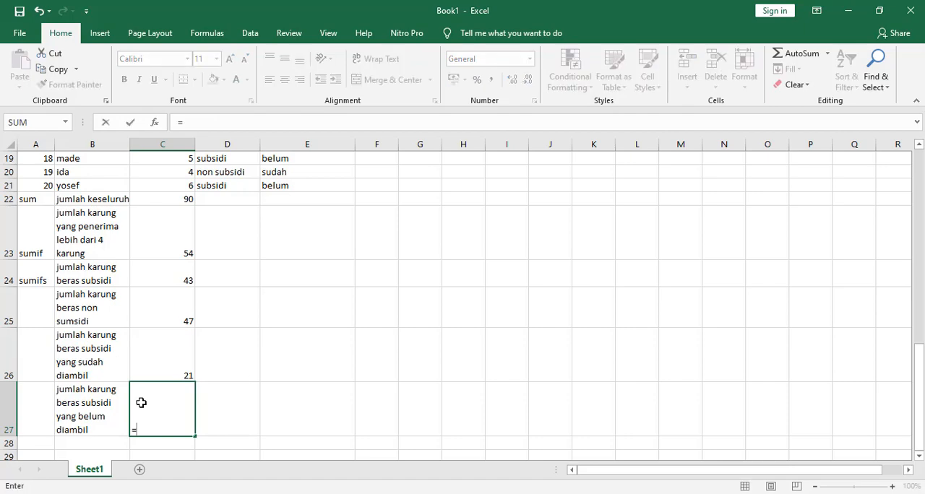
scroll(112, 314, up, 2)
scroll(112, 314, up, 1)
scroll(46, 242, down, 3)
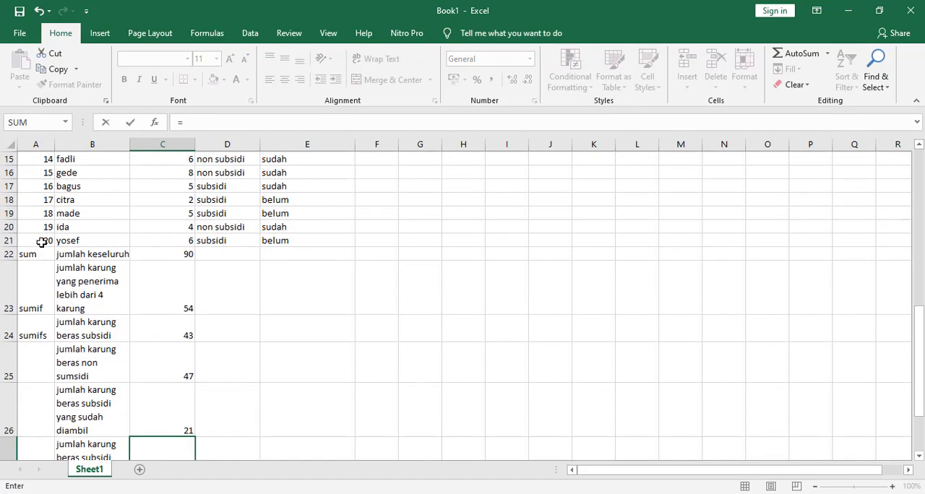
scroll(79, 317, down, 2)
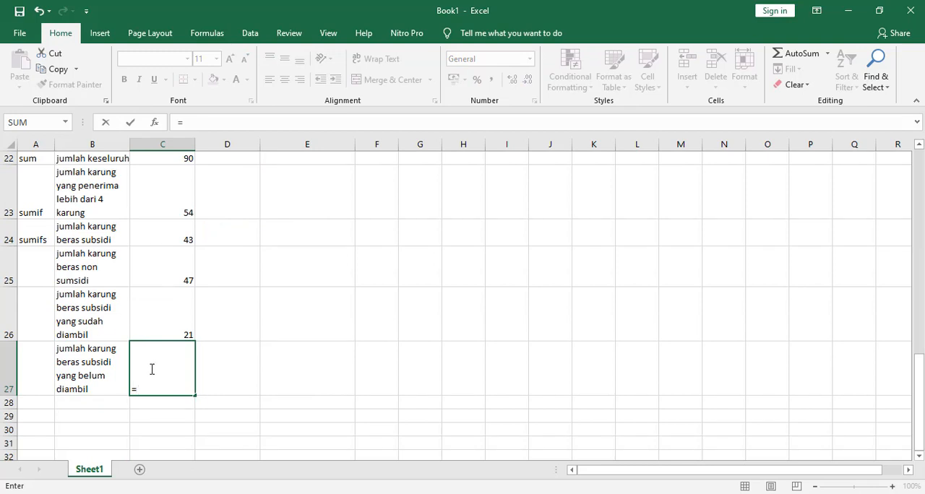
text(sumi)
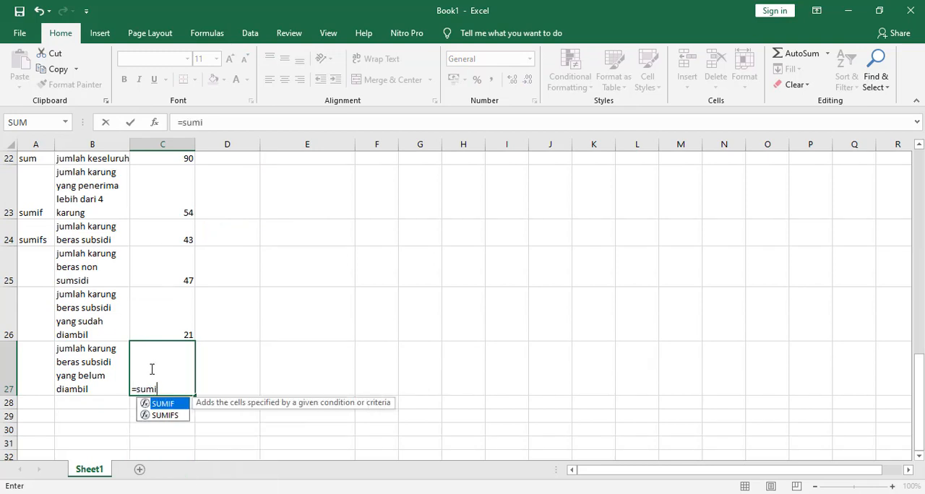
double_click(168, 415)
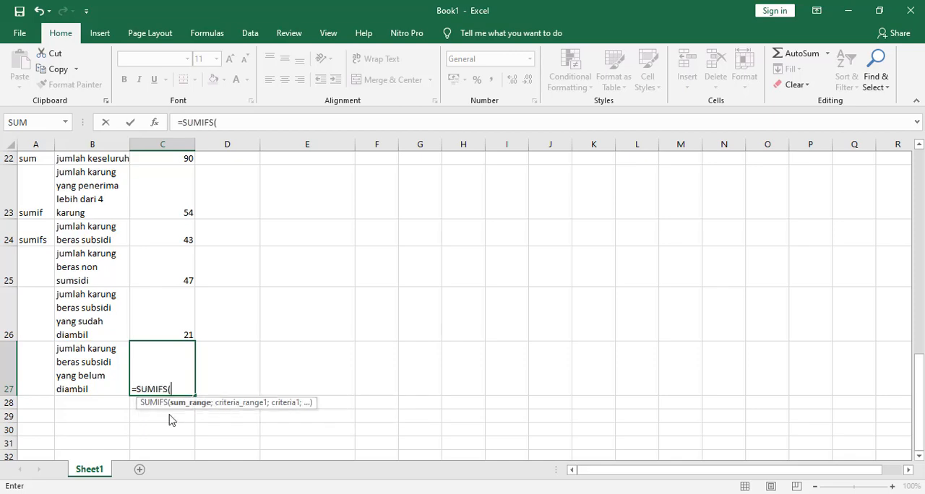
scroll(176, 367, up, 6)
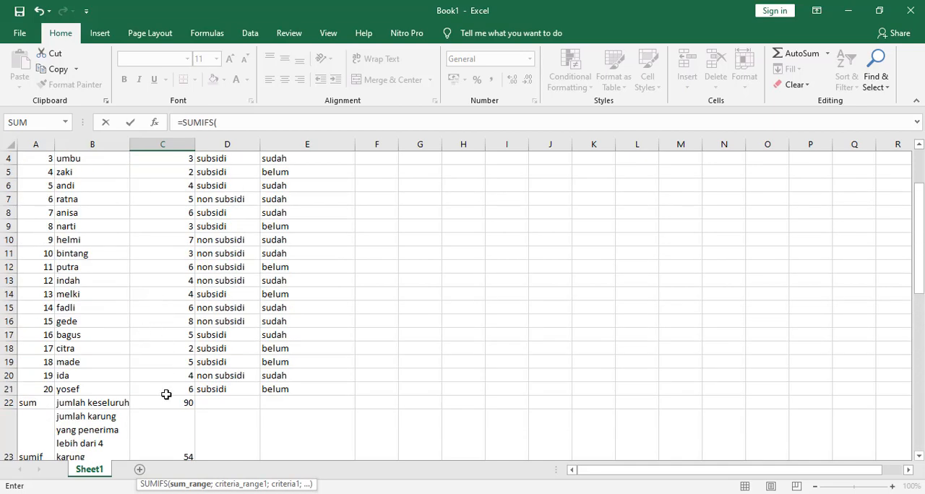
drag(166, 390, 159, 182)
text(;)
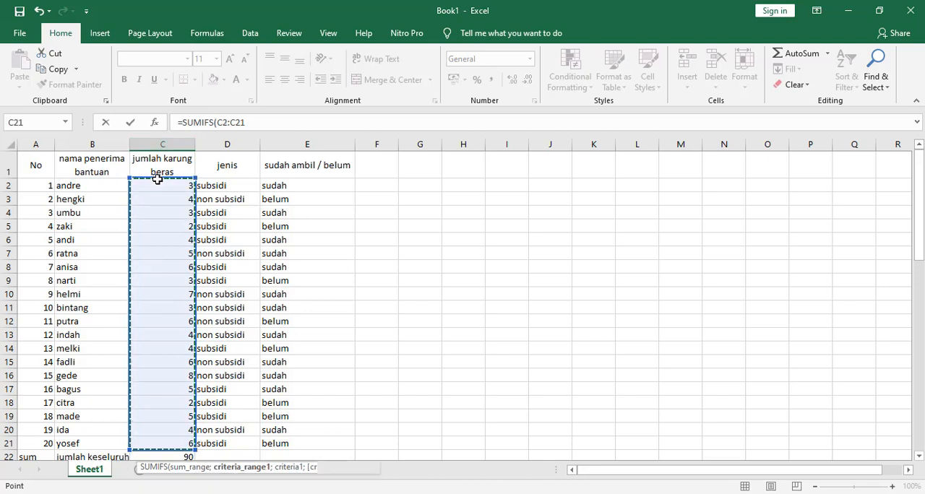
Add D2:D21;D2 as the first criterion pair of the C27 formula, matching the subsidi entries
drag(219, 187, 234, 443)
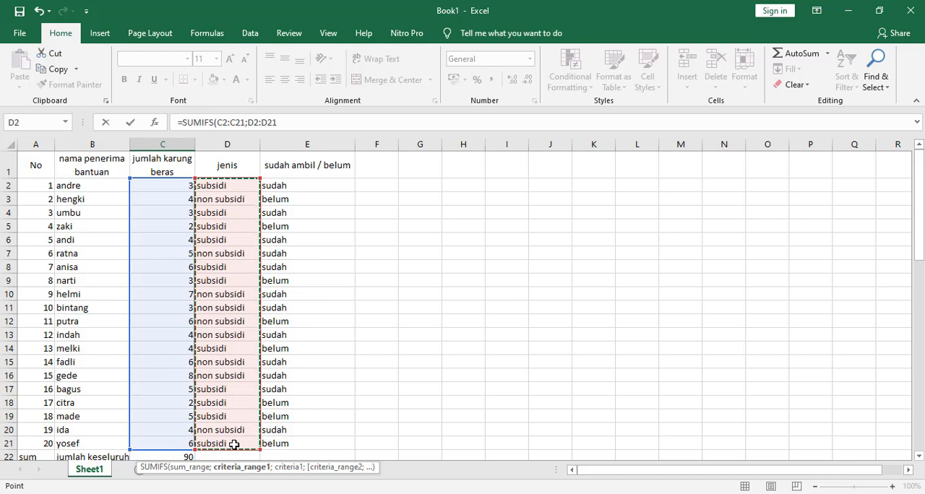
text(;)
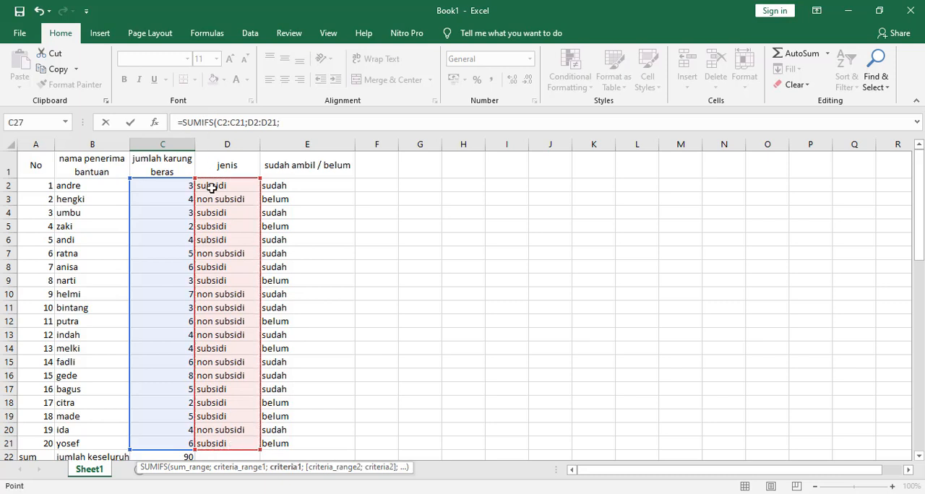
click(210, 186)
text(;)
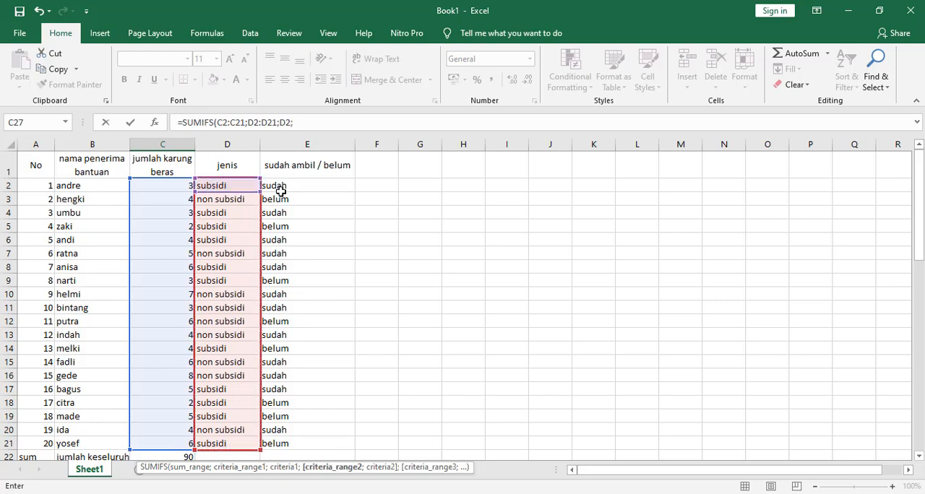
Complete the C27 formula with the second criterion E2:E21;E3 for uncollected sacks, and compare the totals in C26 and C27
drag(289, 185, 285, 441)
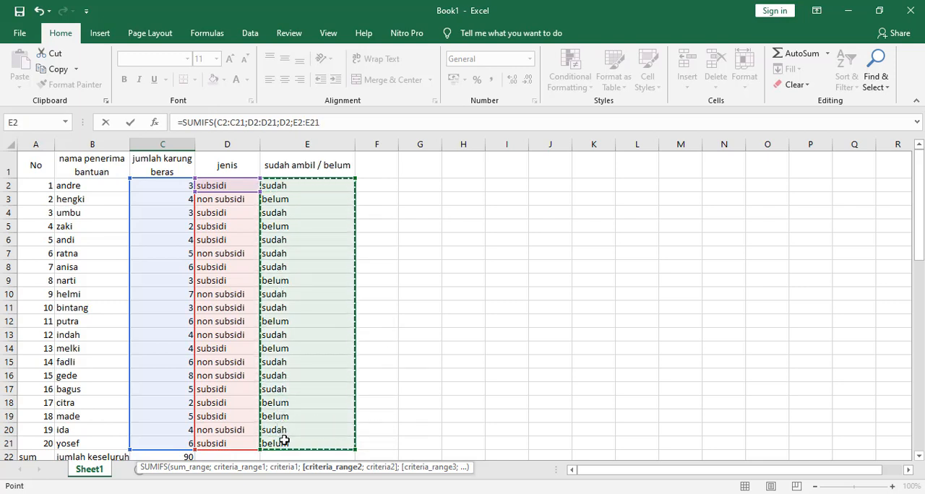
text(;)
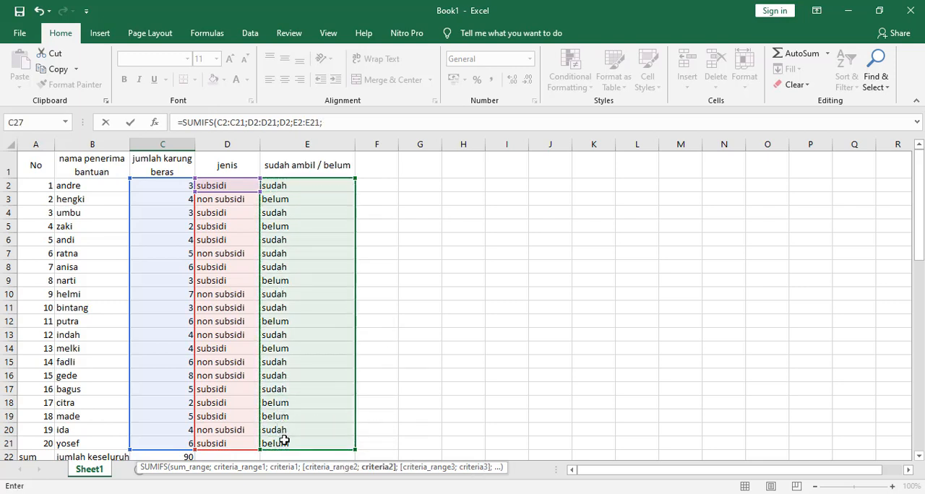
click(282, 199)
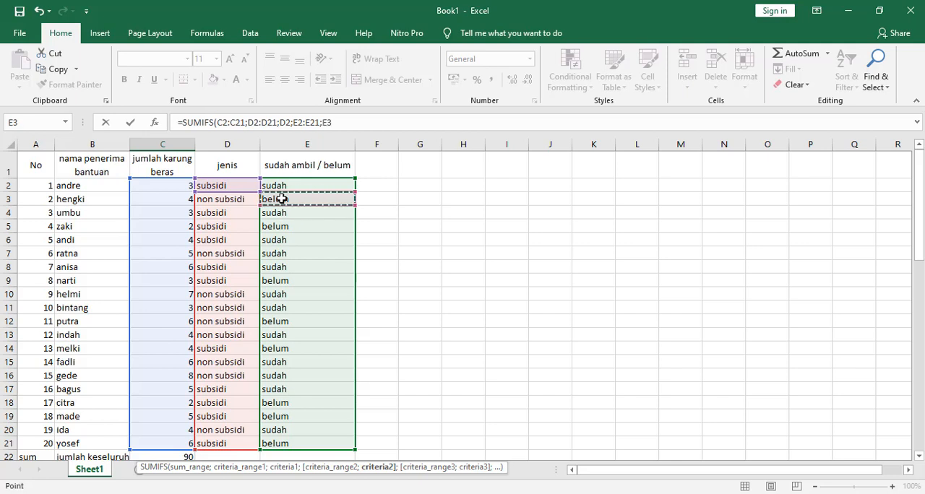
key(Return)
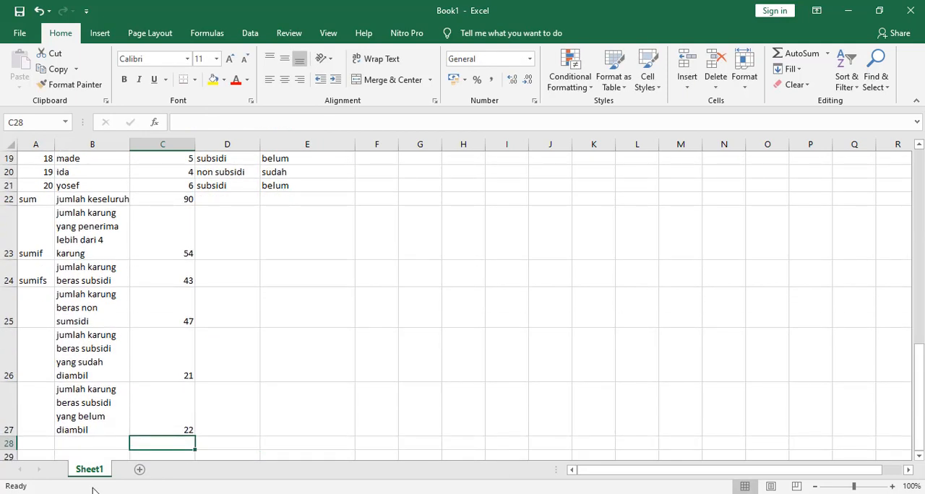
click(165, 411)
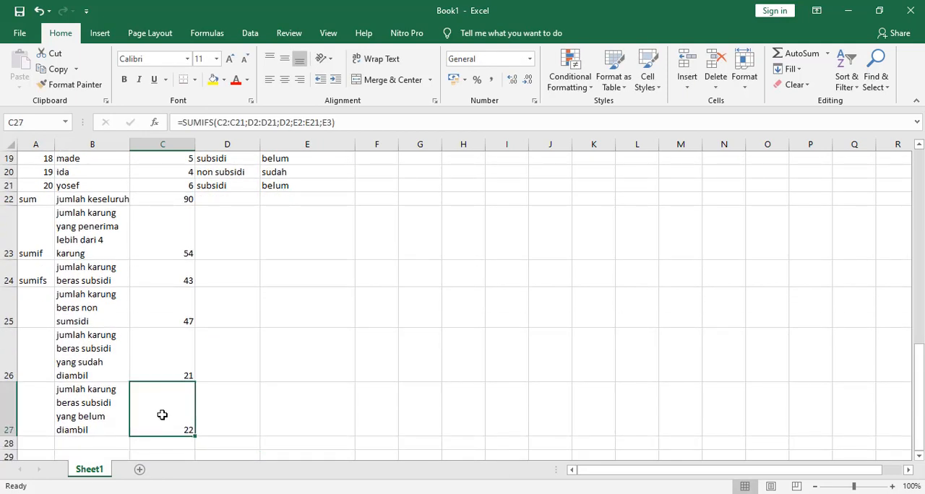
click(178, 361)
click(182, 423)
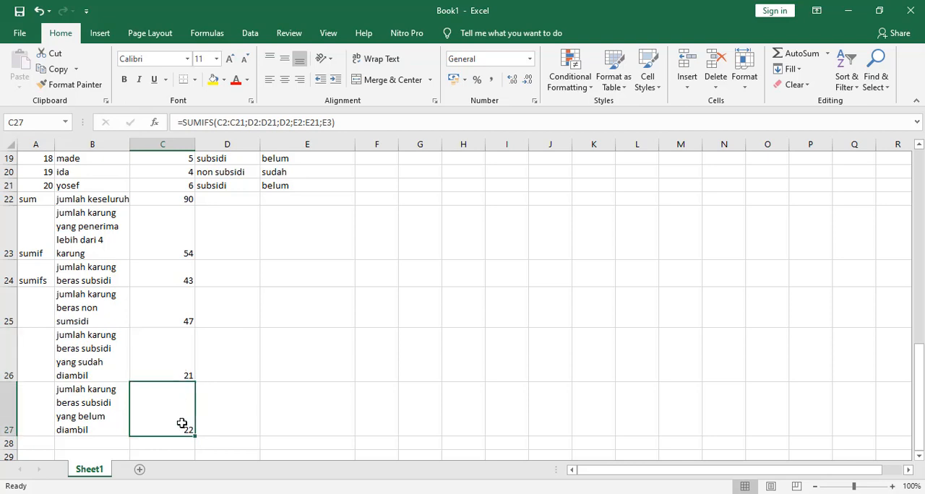